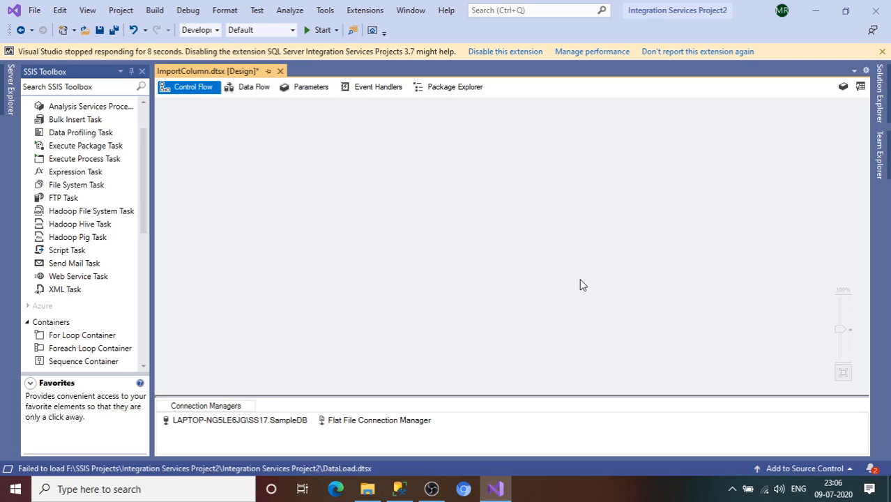
Switch to File Explorer and open the LoadImages text file from the E:\SampleImages folder
left_click(367, 489)
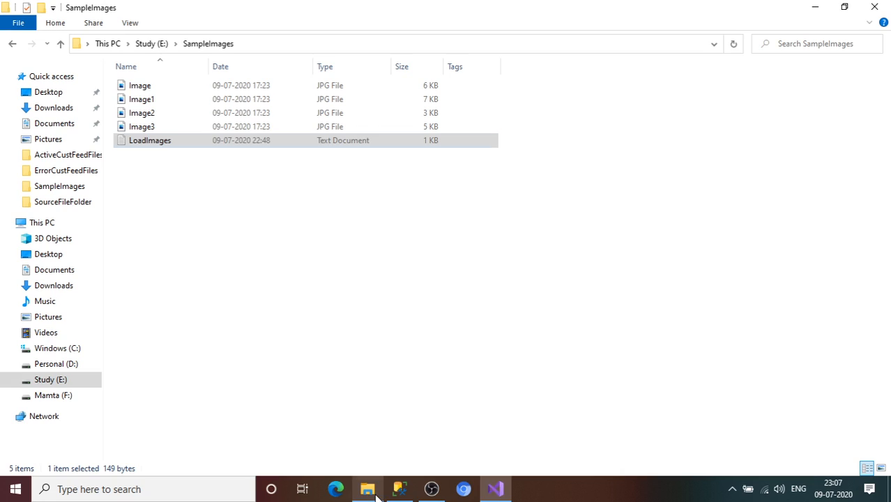
left_click(293, 46)
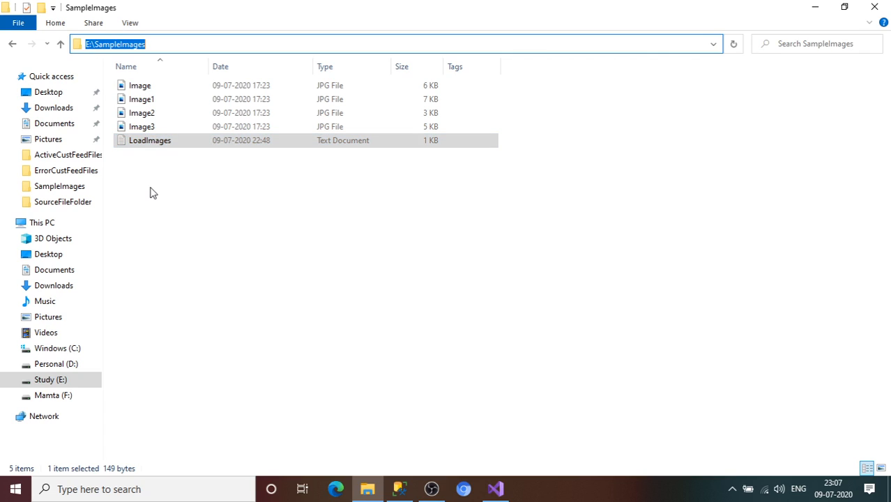
left_click(152, 147)
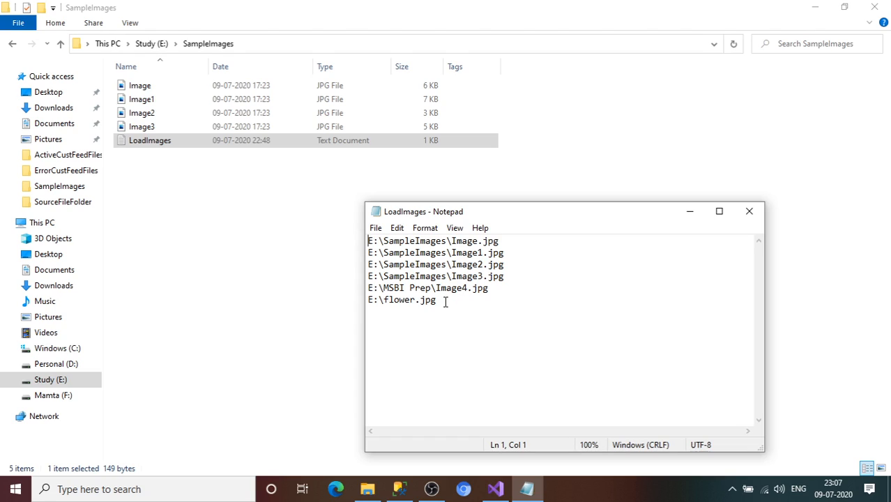
Examine the image file paths listed in LoadImages, comparing the SampleImages entries with those from other locations
double_click(503, 277)
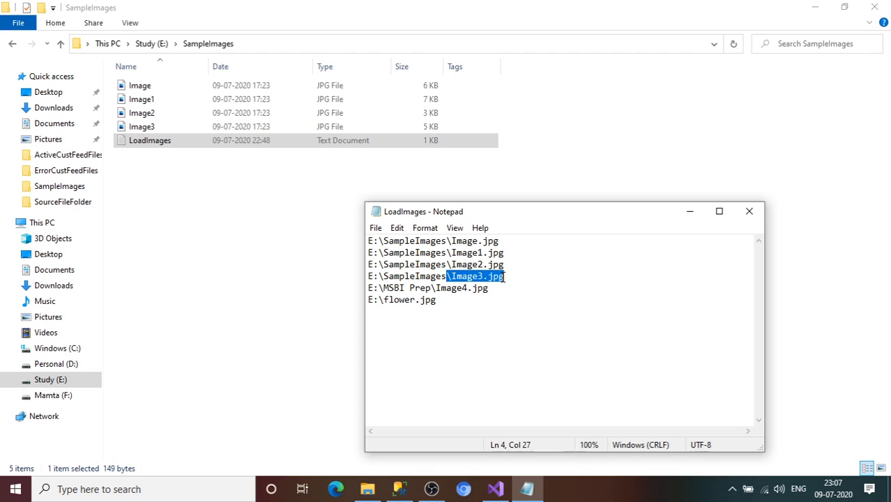
left_click_drag(512, 277, 366, 244)
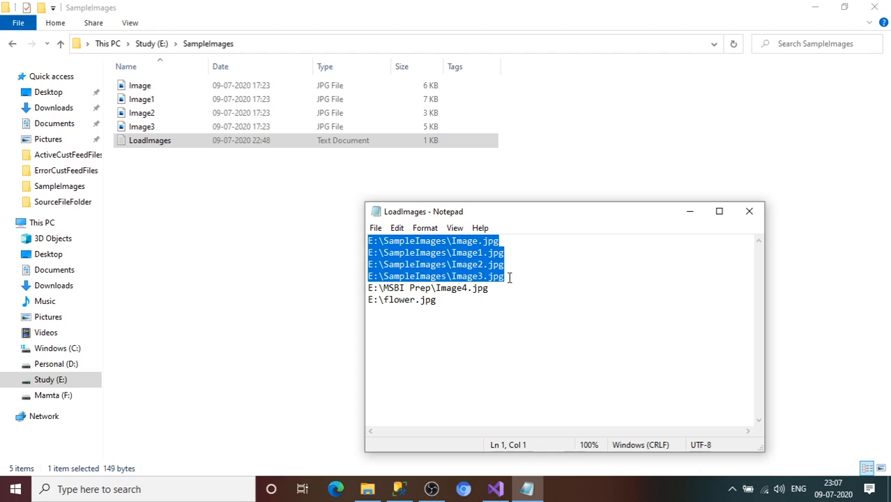
left_click(413, 268)
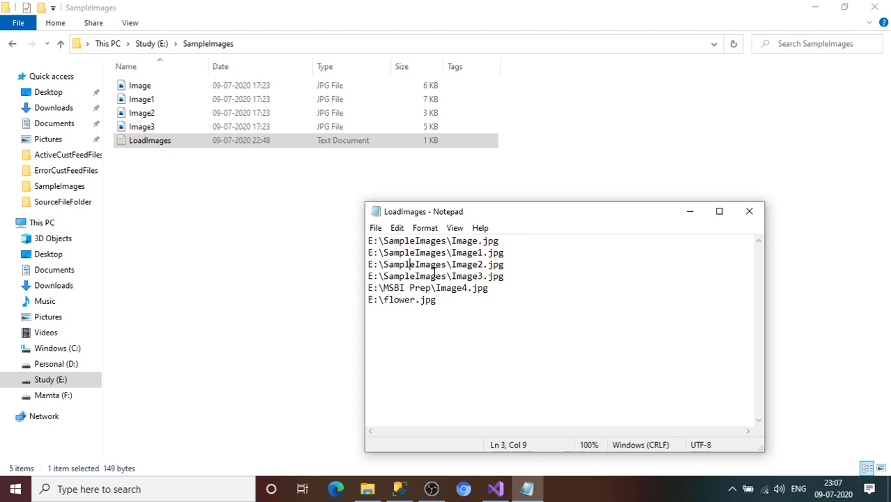
left_click_drag(489, 294, 437, 289)
left_click(440, 299)
left_click_drag(473, 306, 389, 241)
left_click(431, 299)
left_click_drag(506, 277, 388, 253)
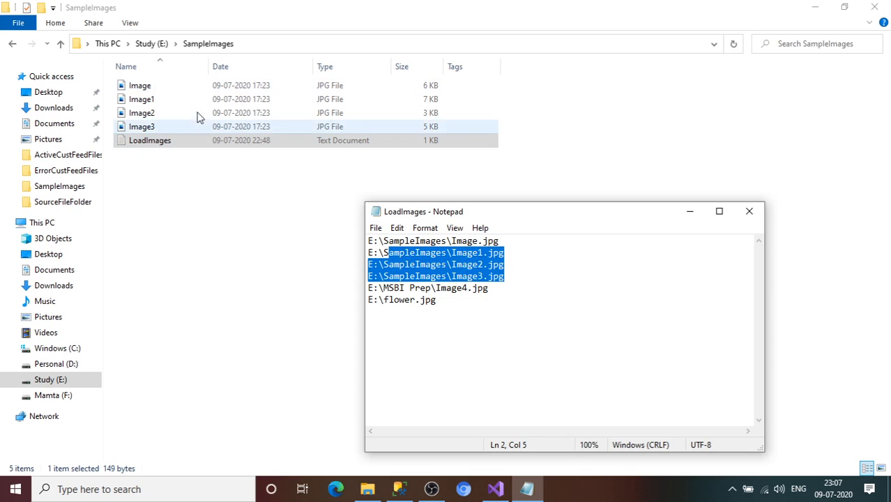
left_click(448, 295)
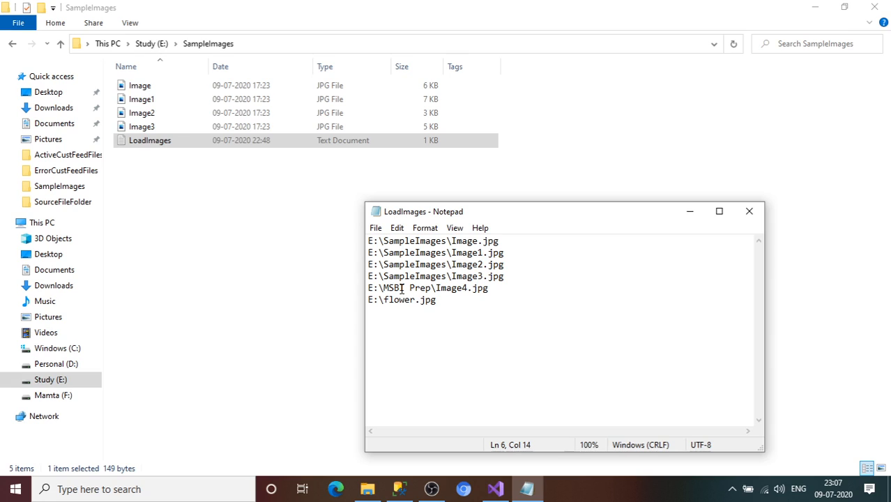
Check the locations of Image4 in the MSBI Prep folder and flower on the E: drive against the LoadImages paths
left_click(162, 46)
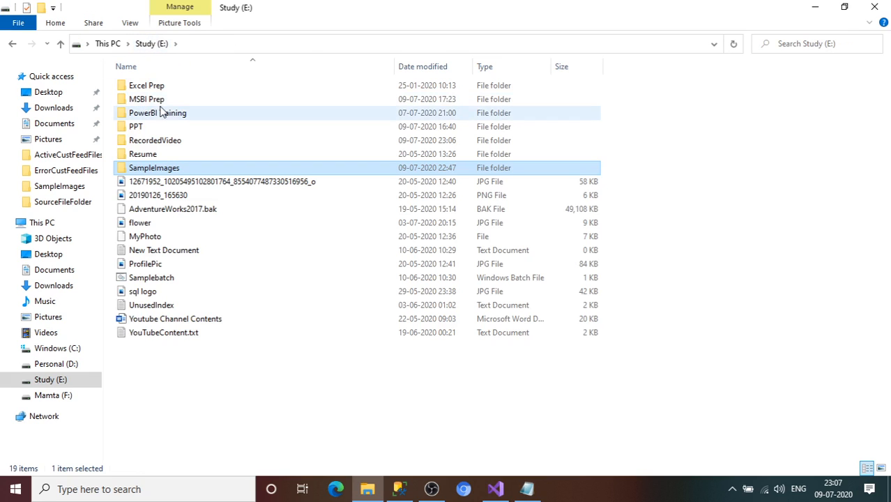
left_click(158, 105)
double_click(158, 106)
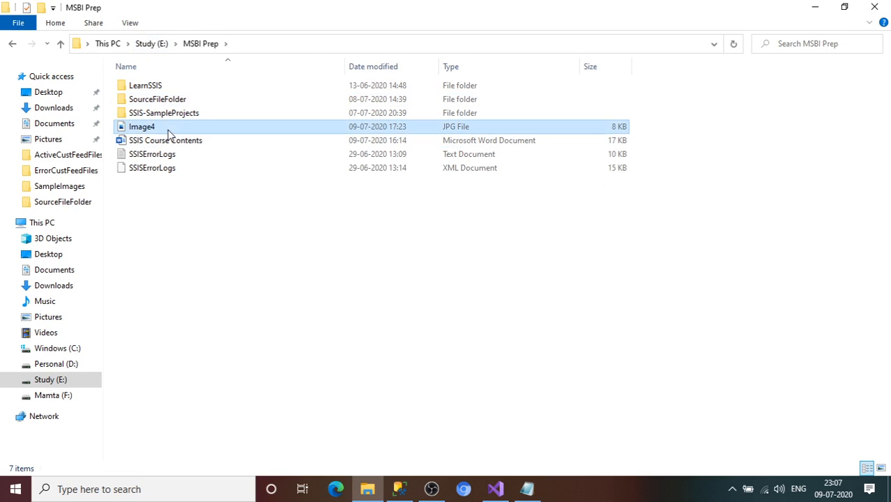
left_click(169, 129)
left_click(527, 489)
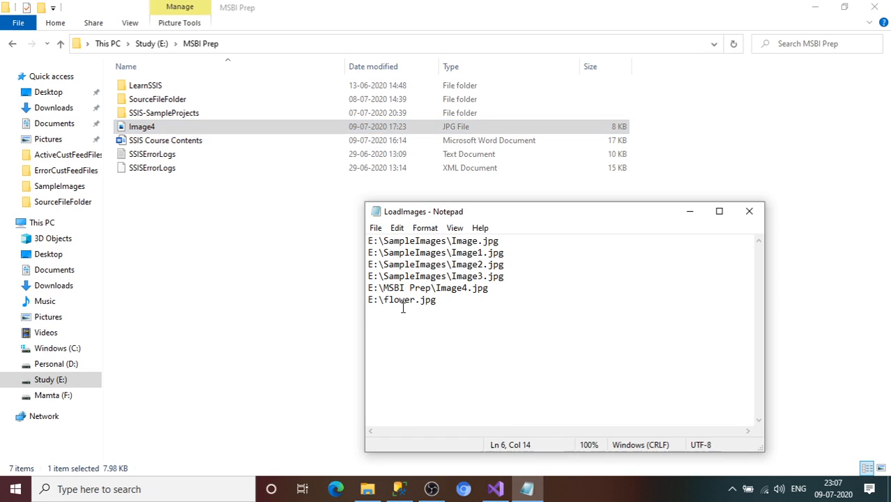
left_click(151, 44)
left_click(146, 223)
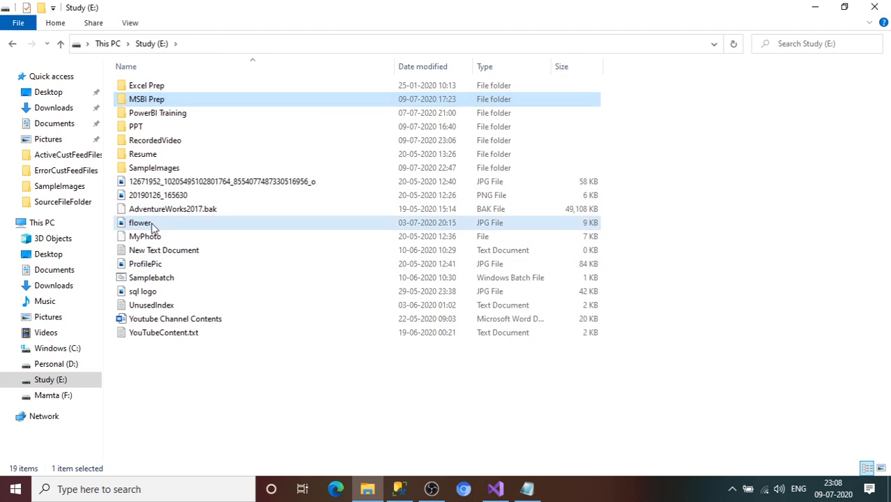
left_click(526, 488)
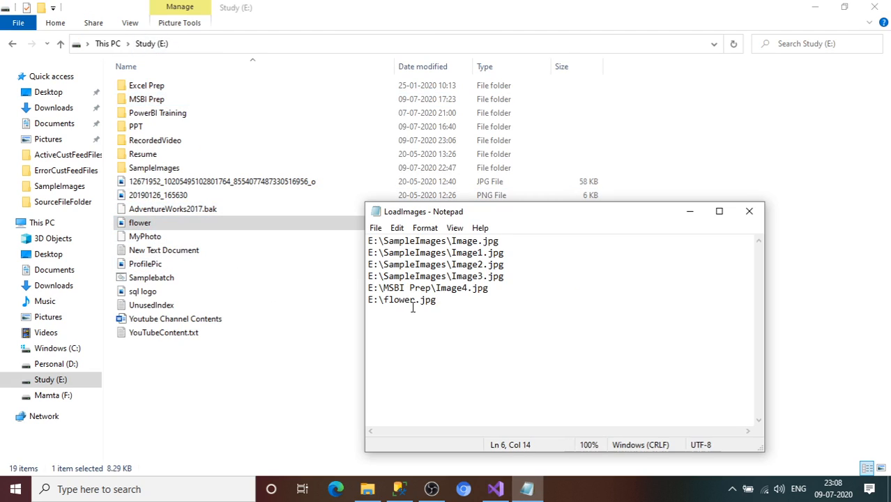
Review the full path list, return to the SampleImages folder, and close the LoadImages text file
left_click_drag(440, 301, 368, 241)
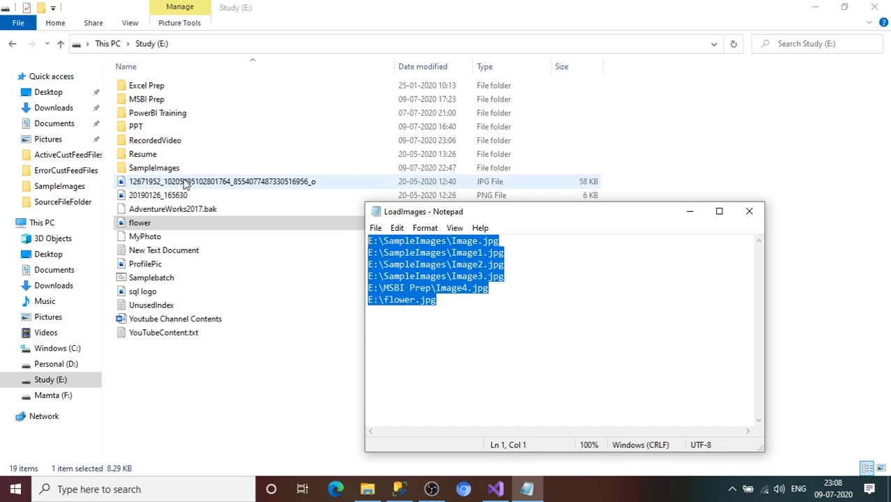
double_click(156, 168)
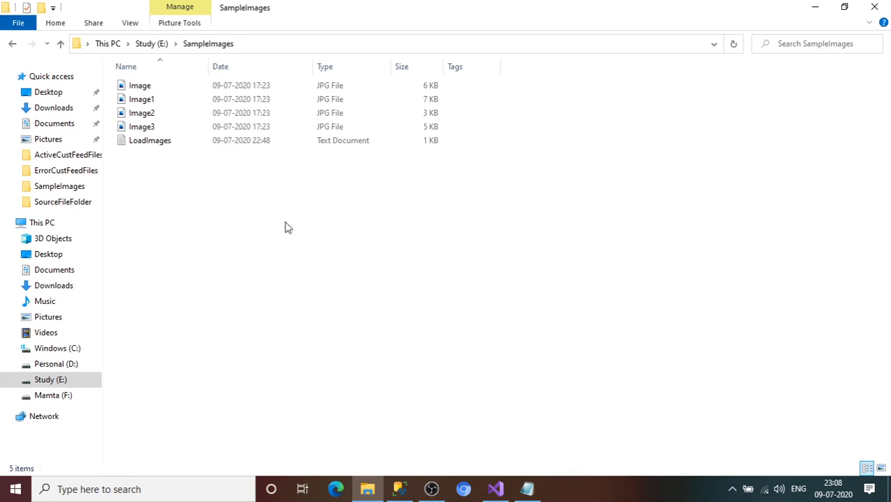
left_click(528, 489)
left_click(745, 224)
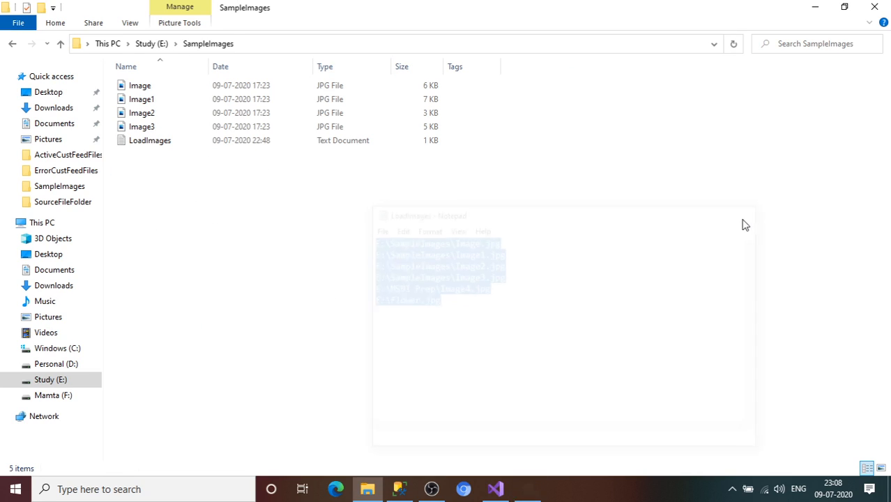
Switch to Visual Studio and add a Data Flow Task to the control flow of the ImportColumn.dtsx package
left_click(495, 488)
left_click(887, 108)
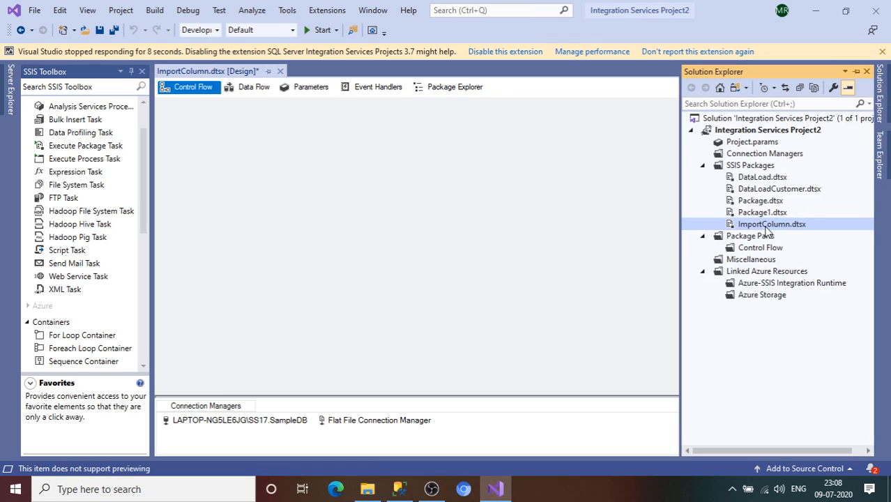
left_click(539, 229)
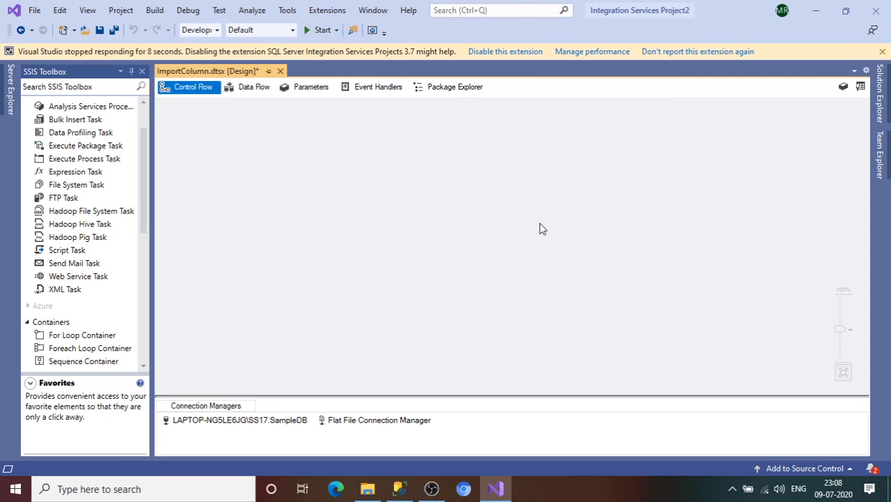
left_click(143, 118)
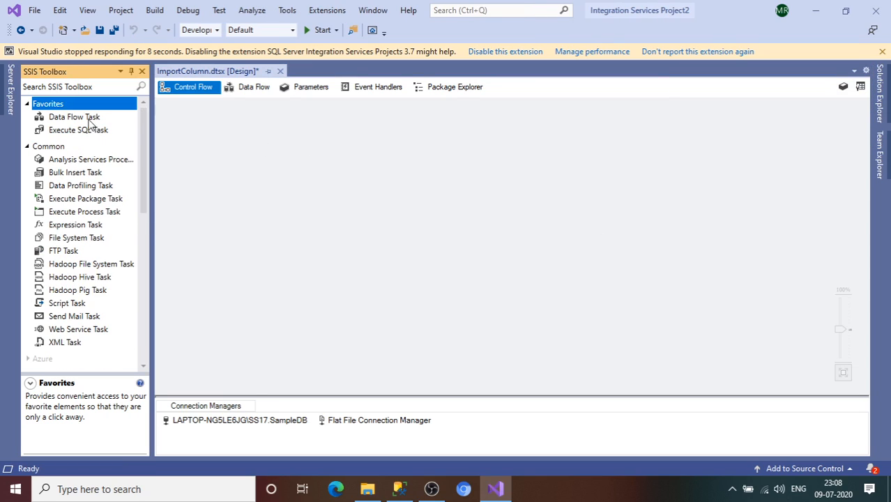
left_click_drag(74, 117, 239, 136)
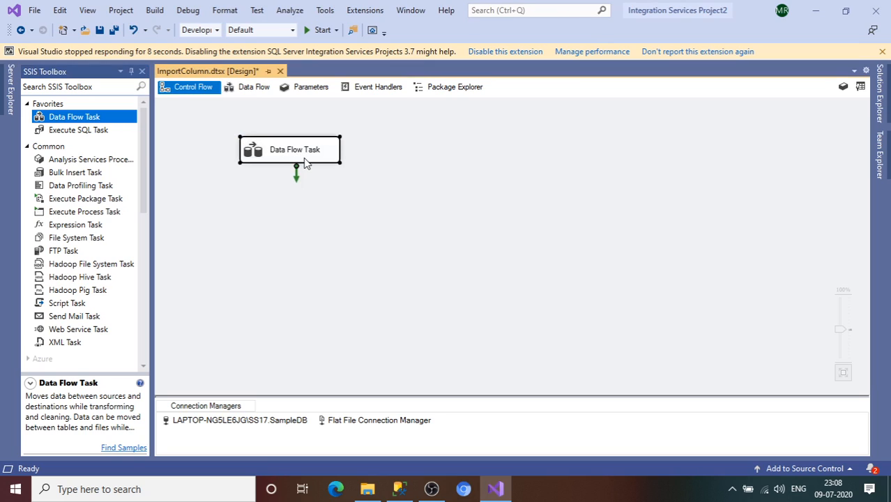
Rename the Data Flow Task as DFT_ImportColumnTrans
double_click(303, 159)
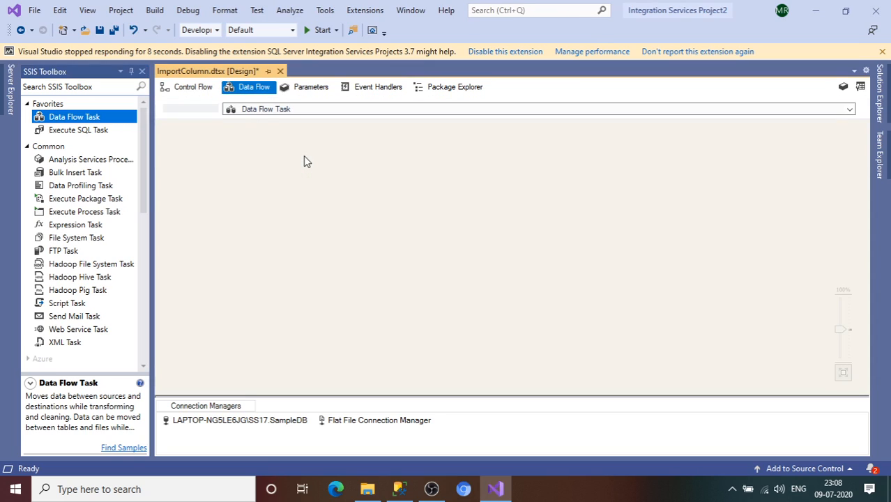
left_click(193, 86)
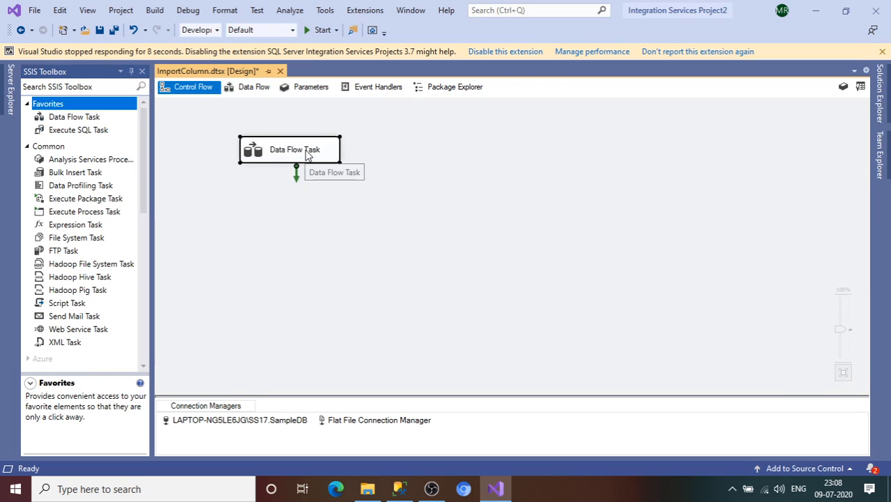
left_click(306, 152)
type("DFT")
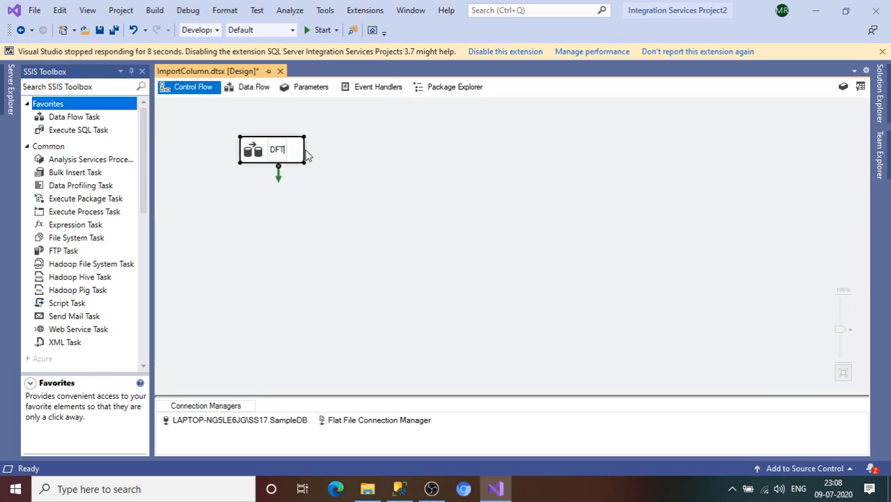
type("_Import")
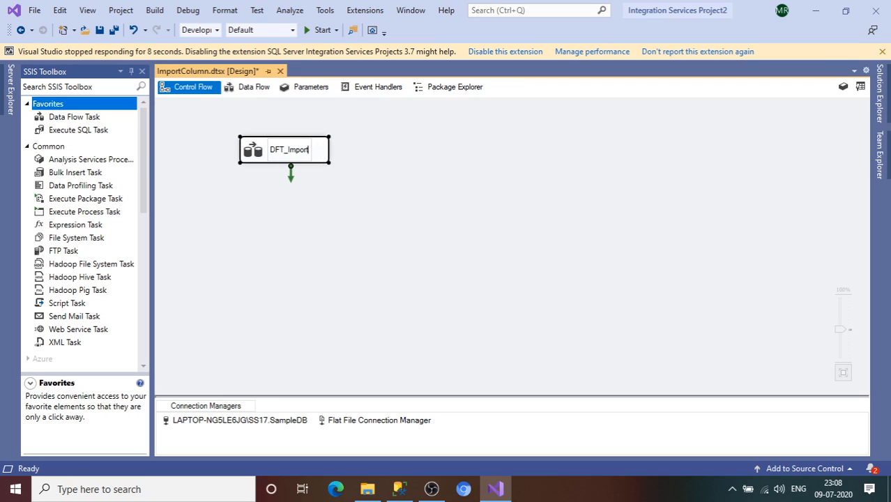
type("ColumnTrans")
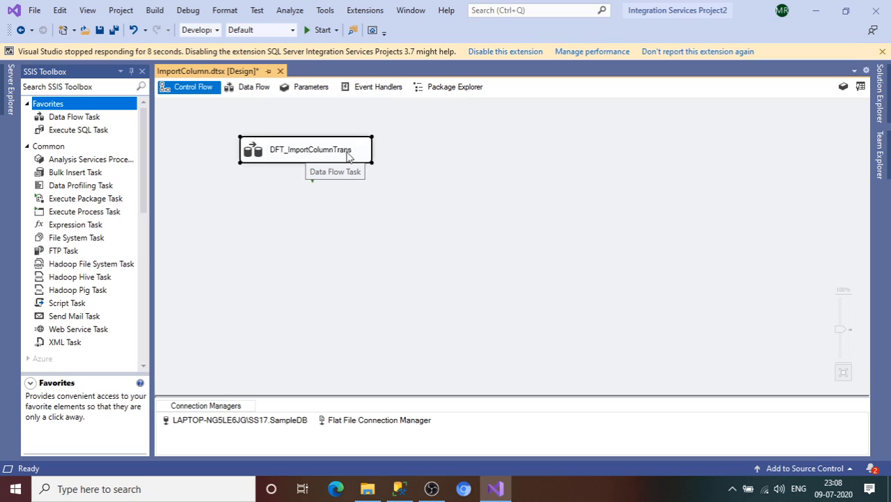
key("Return")
Open the DFT_ImportColumnTrans data flow and add a Flat File Source to it
double_click(368, 154)
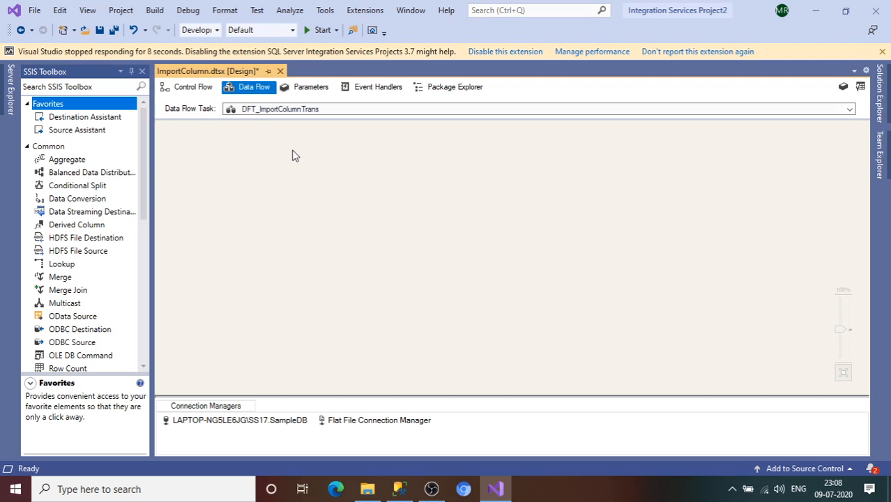
left_click_drag(145, 145, 147, 172)
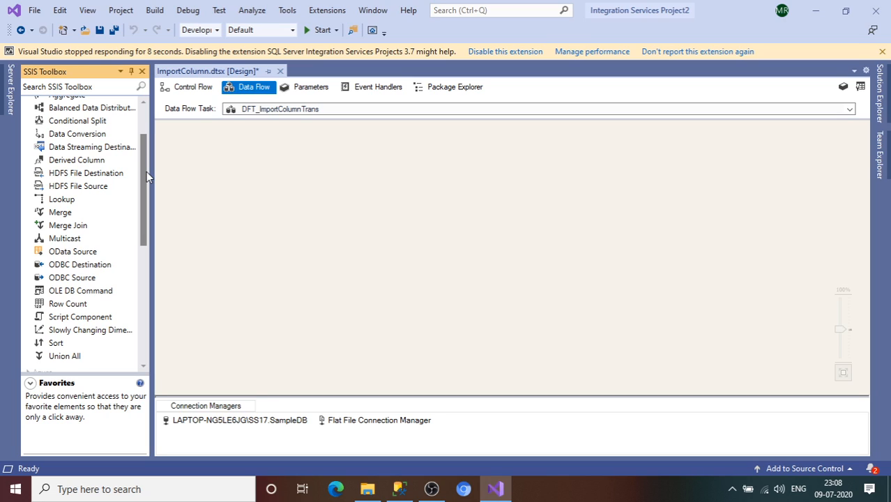
left_click_drag(147, 172, 139, 319)
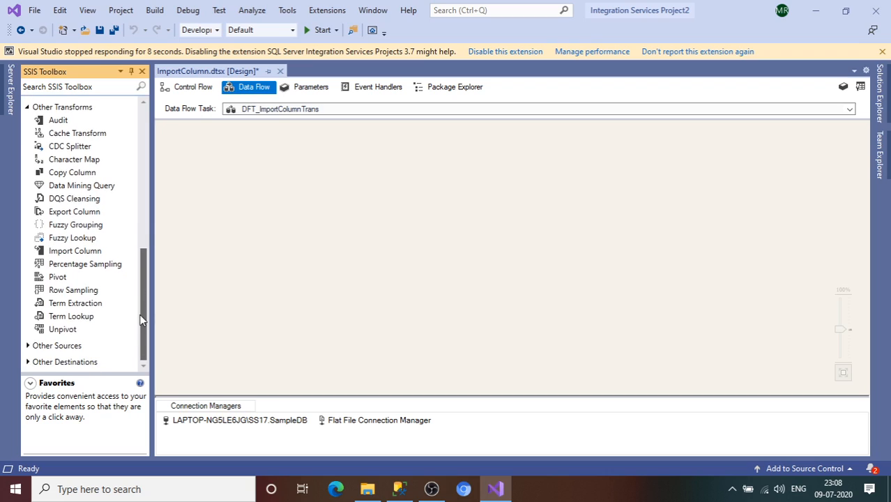
left_click(28, 346)
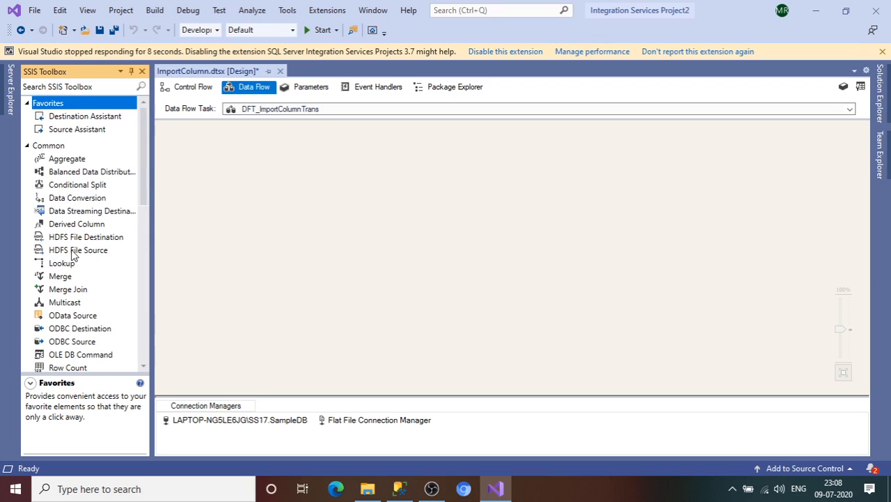
left_click(28, 148)
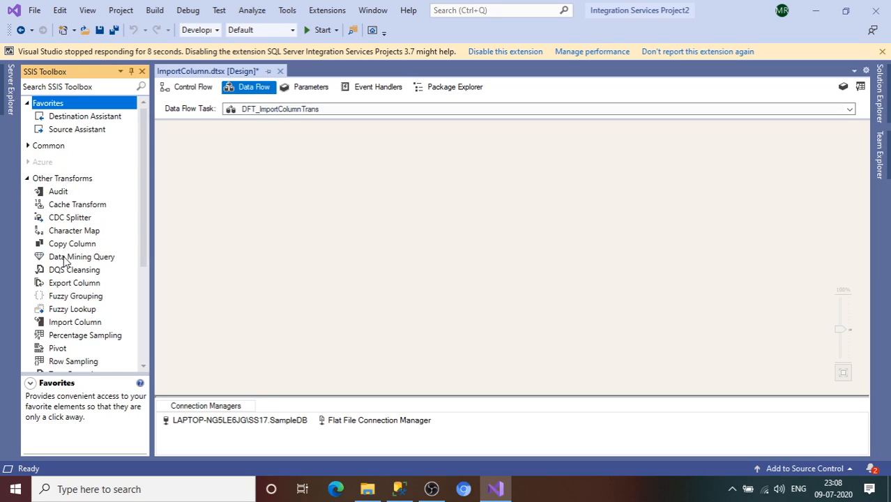
left_click(28, 180)
left_click(70, 252)
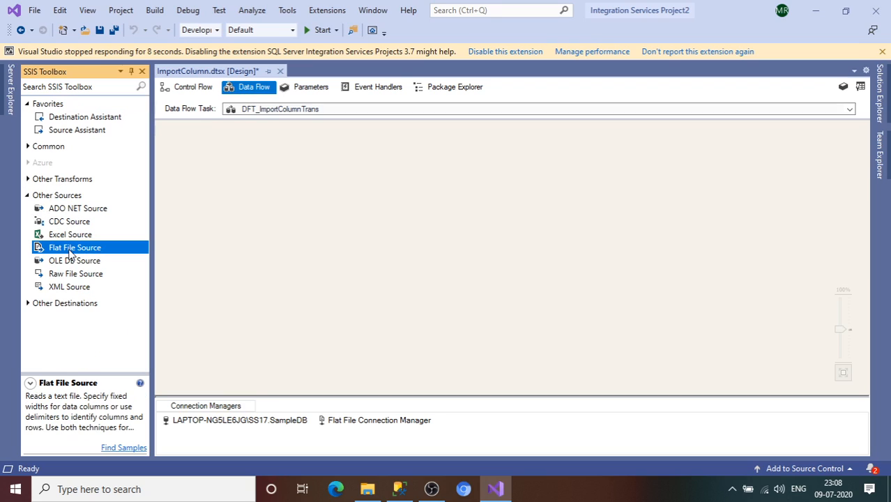
left_click_drag(70, 252, 243, 222)
Add an OLE DB Destination to the data flow and reposition the Flat File Source above it
left_click(28, 303)
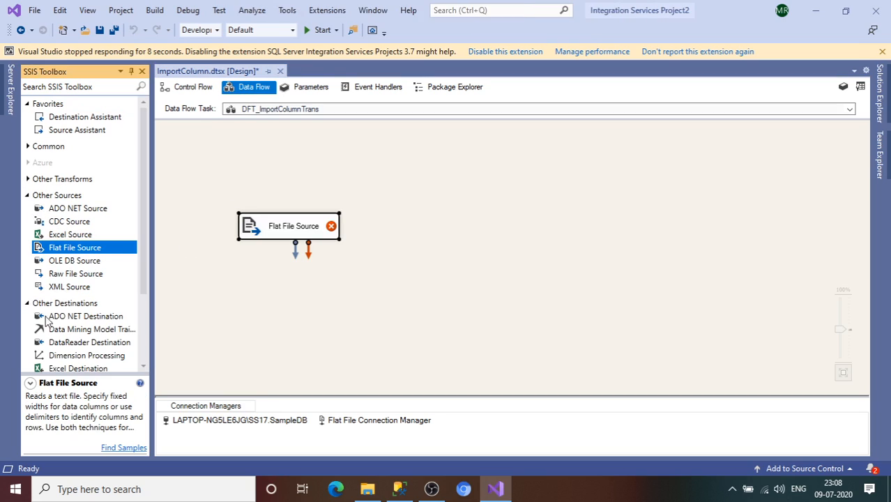
scroll(143, 290, "down", 2)
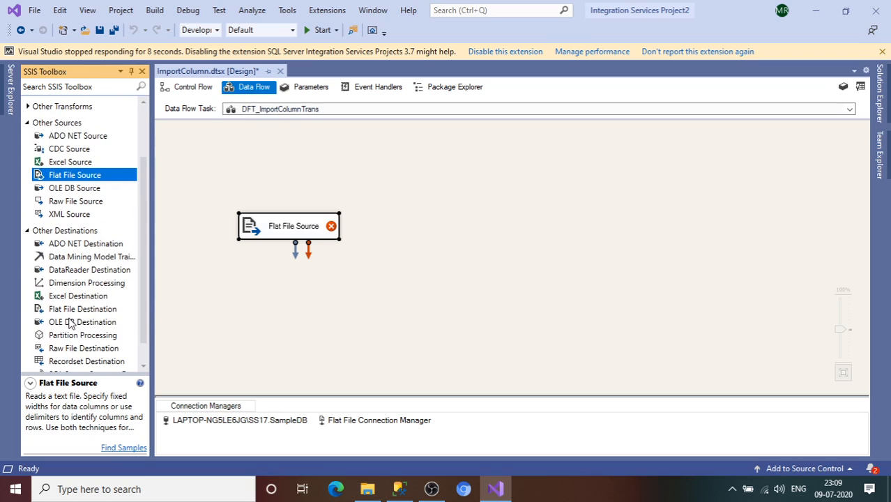
left_click_drag(70, 324, 322, 319)
left_click(315, 230)
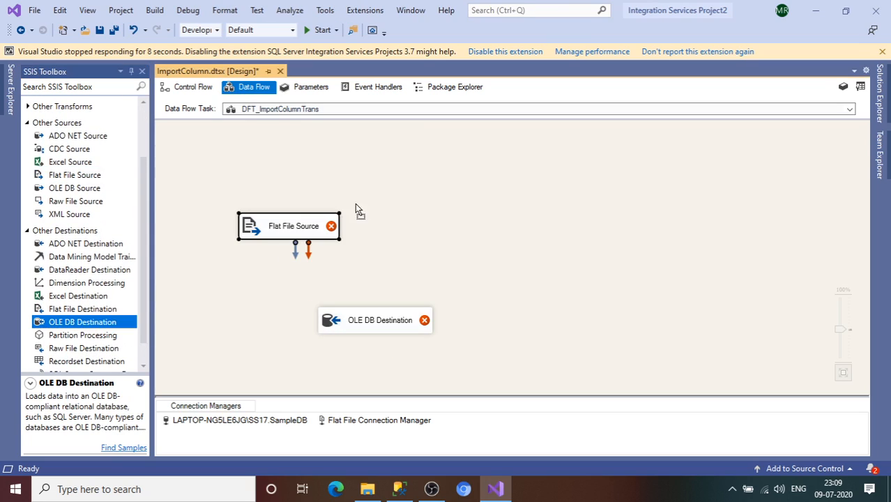
left_click_drag(354, 209, 374, 199)
left_click(28, 230)
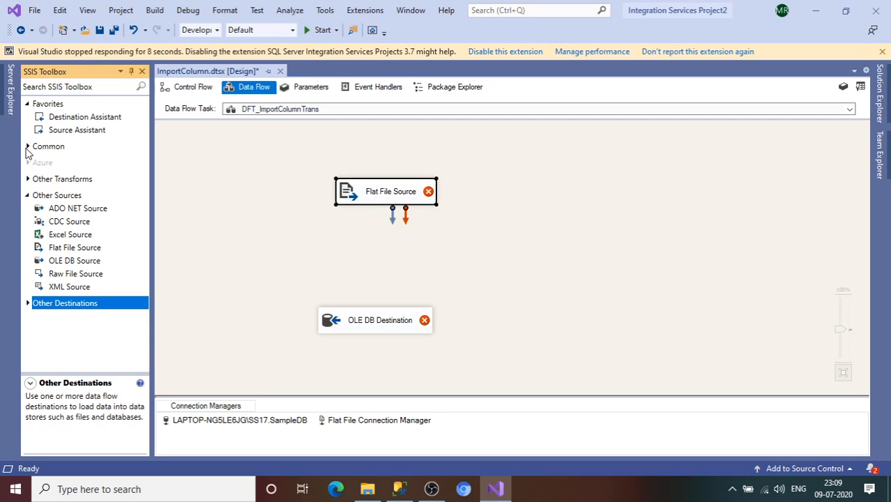
Add an Import Column transformation to the data flow between the Flat File Source and the OLE DB Destination
left_click(28, 197)
left_click(28, 147)
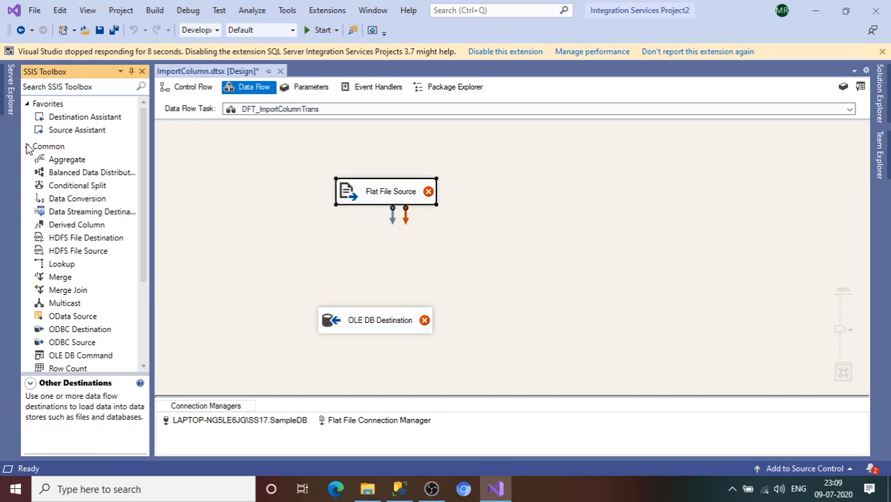
scroll(144, 201, "down", 1)
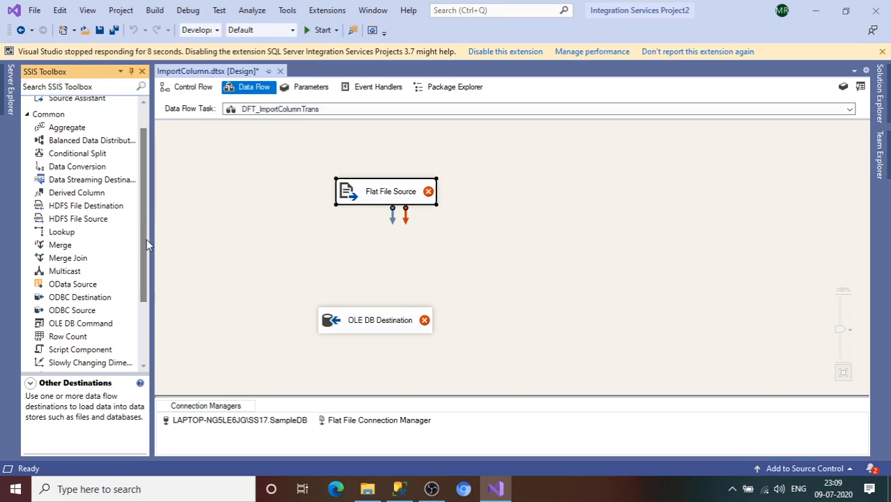
mouse_move(144, 244)
left_mouse_down()
mouse_move(143, 278)
mouse_move(138, 235)
left_mouse_up()
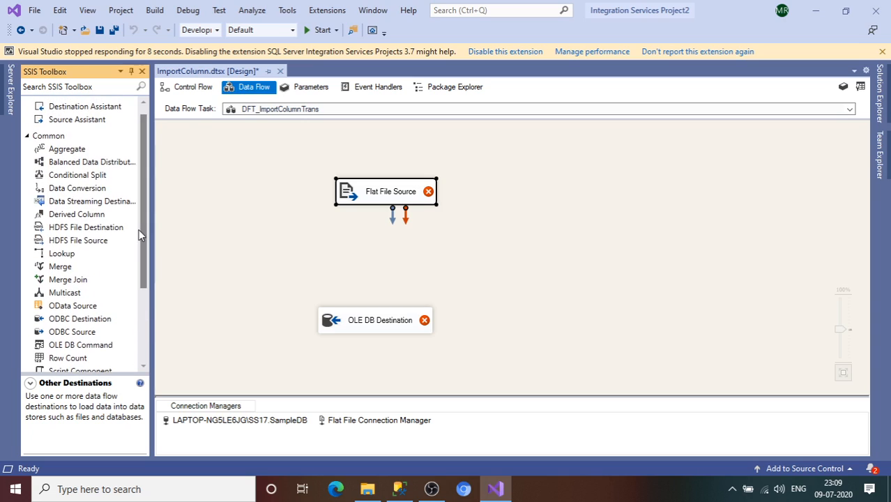
left_click(28, 136)
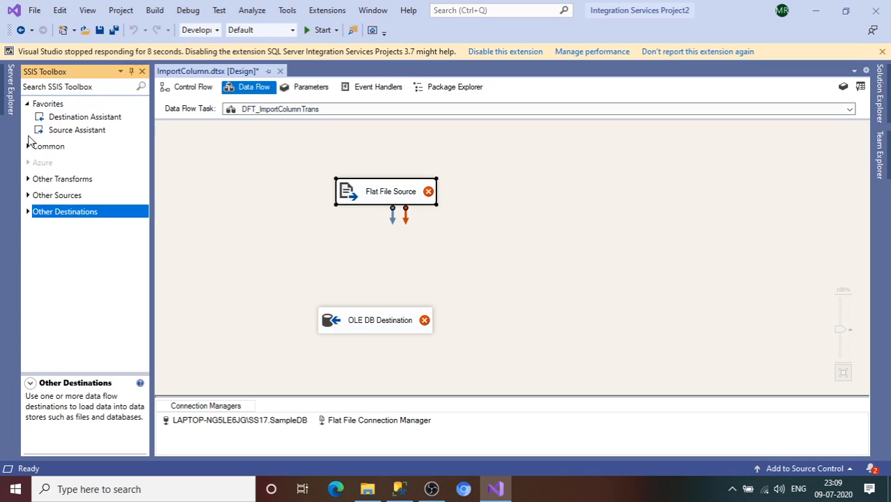
left_click(29, 179)
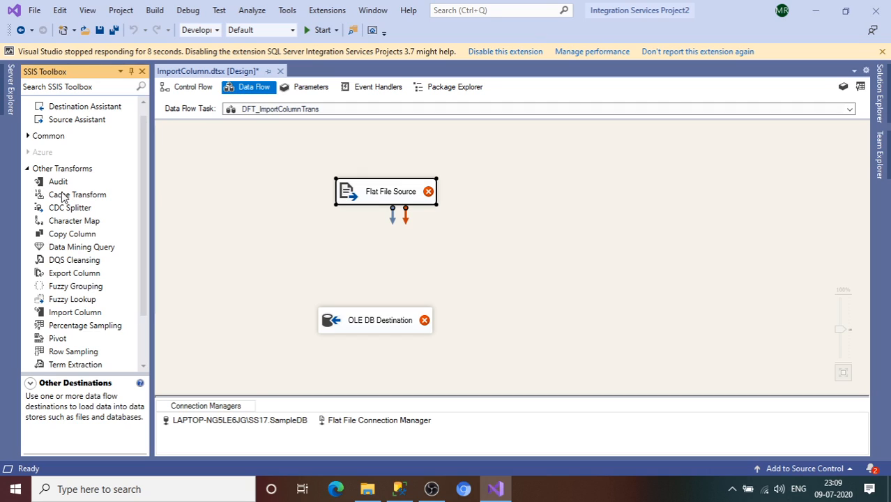
left_click(75, 274)
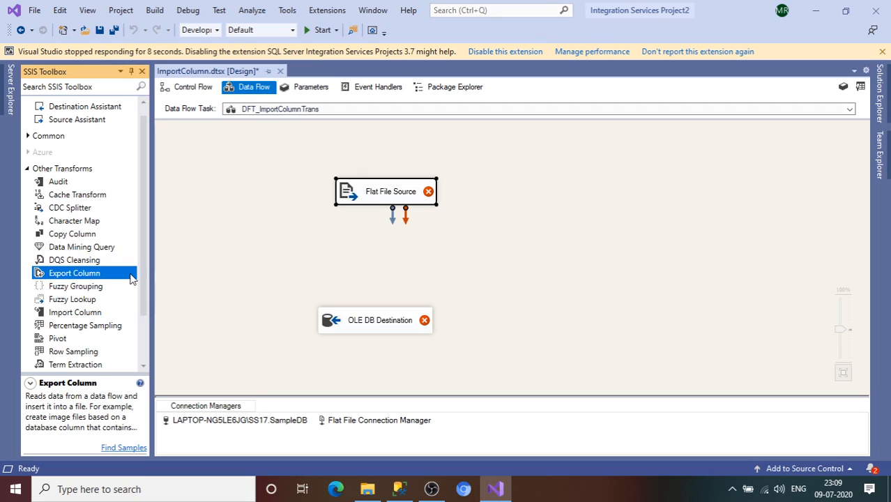
scroll(143, 285, "down", 1)
left_click_drag(109, 288, 368, 258)
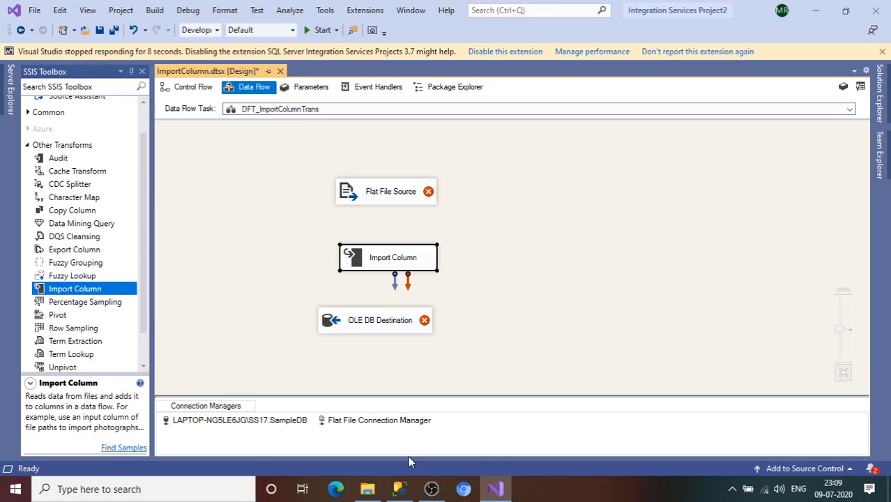
Switch to SQL Server Management Studio and run only the SELECT query on the IMAGEDETAILS table
left_click(399, 489)
left_click(371, 184)
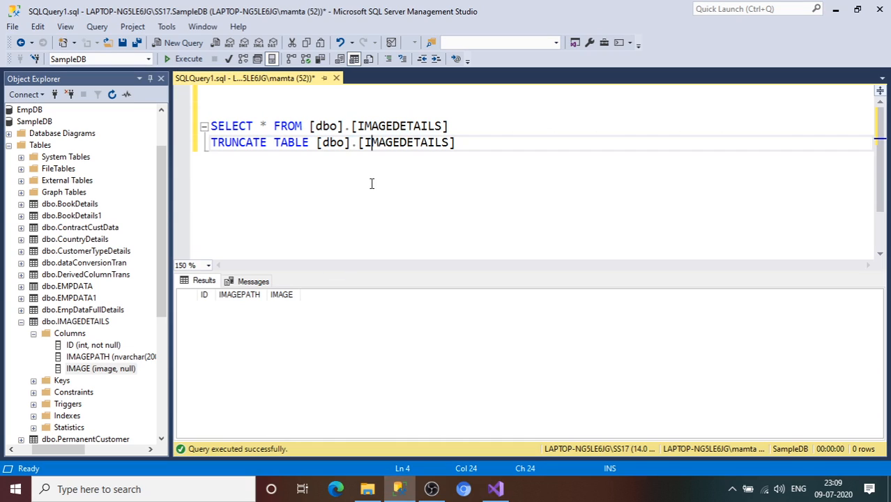
left_click_drag(461, 129, 203, 125)
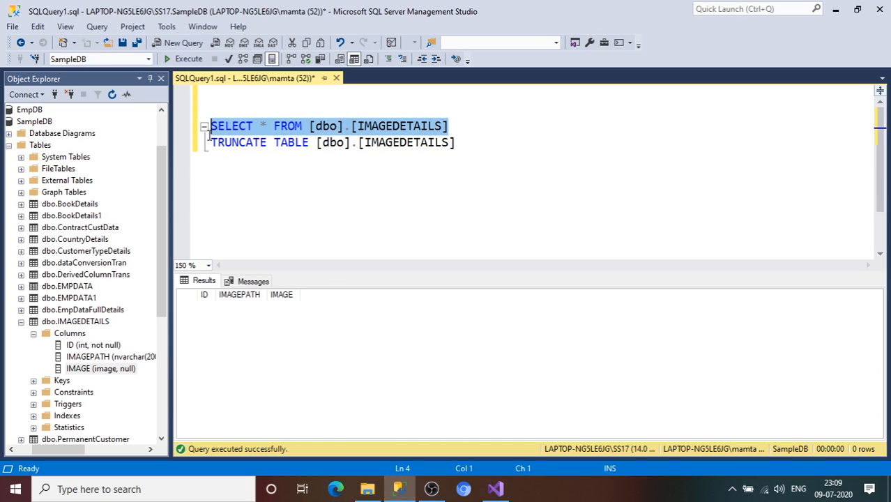
left_click(184, 61)
Examine the ID, IMAGEPATH and IMAGE columns of dbo.IMAGEDETAILS and their data types
left_click(80, 350)
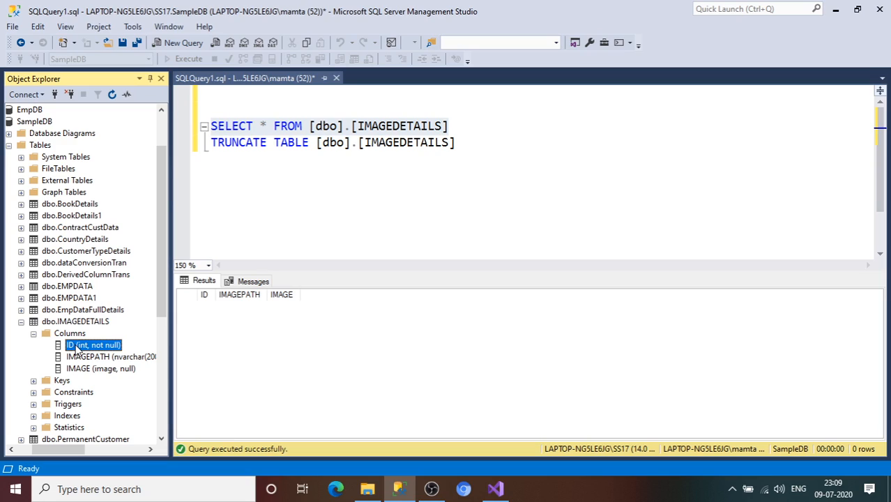
left_click(80, 356)
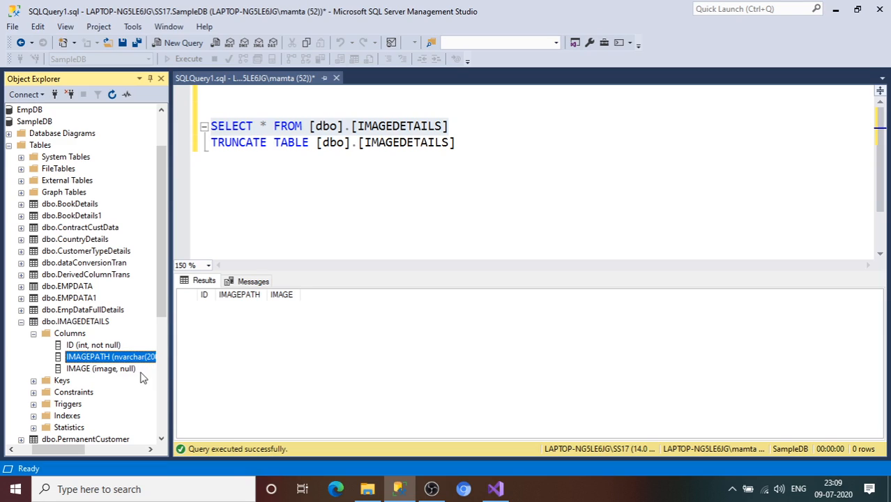
left_click(149, 449)
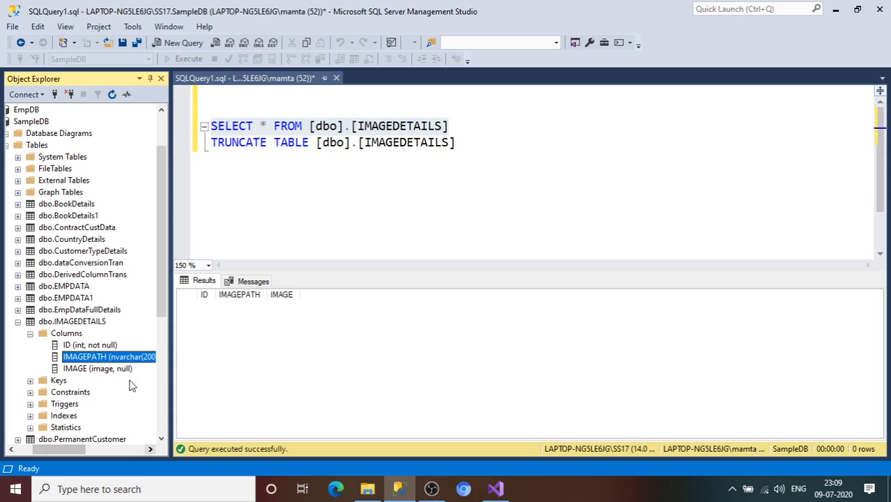
left_click(84, 370)
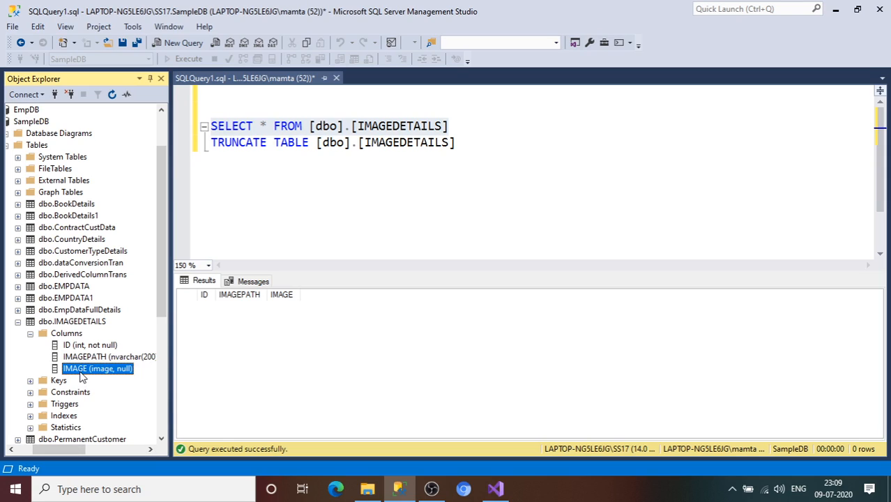
left_click(82, 358)
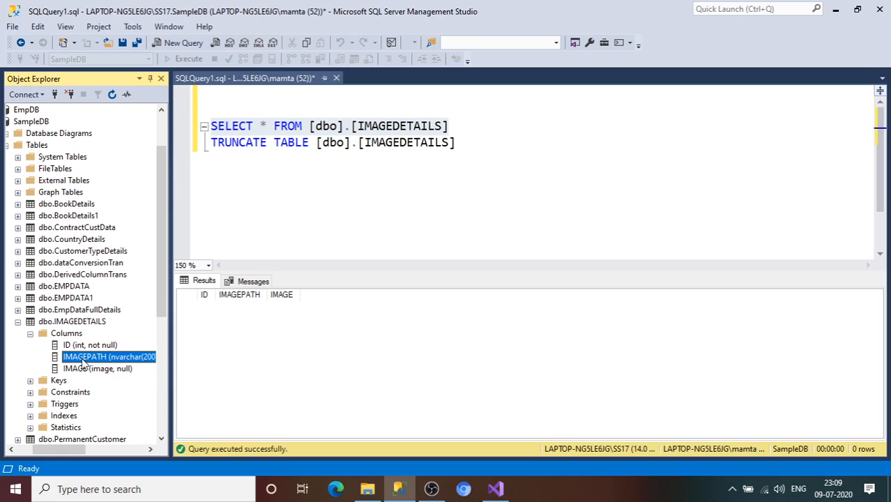
left_click(88, 370)
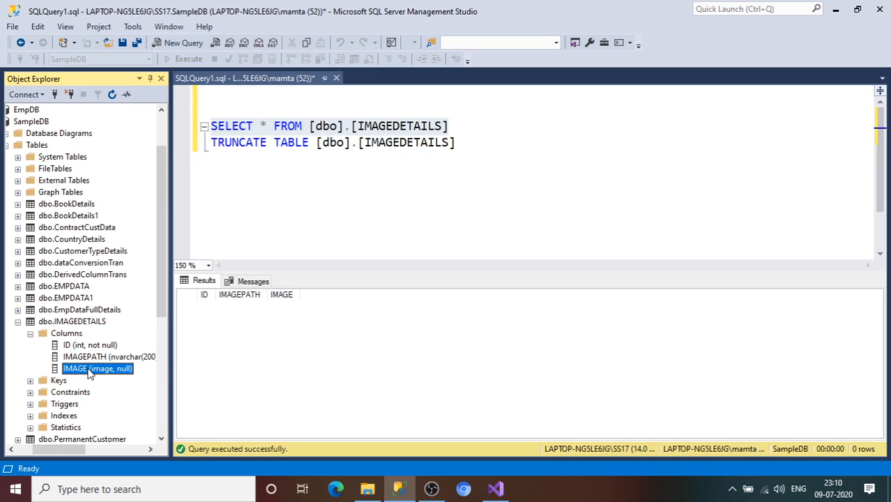
Switch to Visual Studio and delete the existing flat file and SampleDB connection managers from the package
left_click(495, 489)
double_click(377, 190)
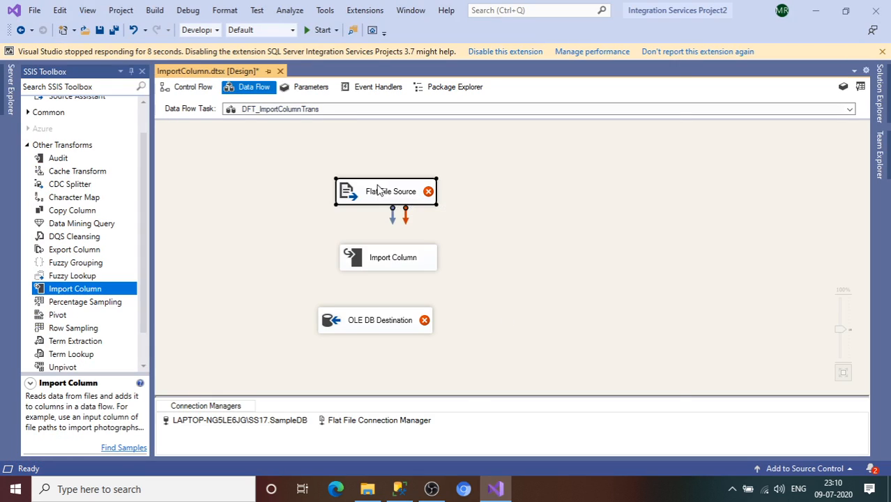
left_click(670, 44)
right_click(396, 426)
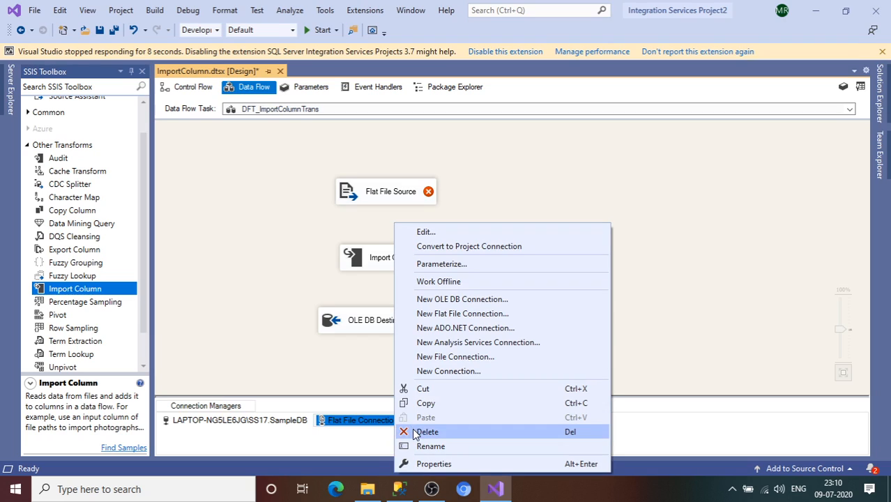
left_click(411, 431)
right_click(301, 422)
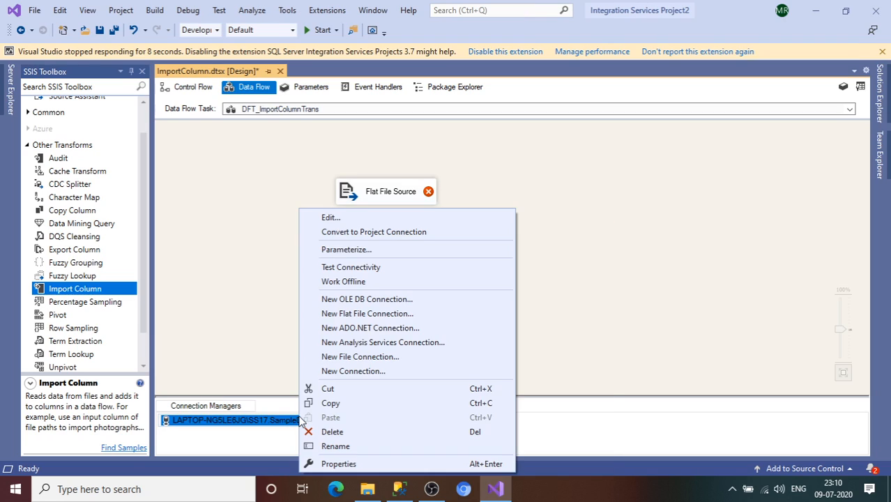
left_click(348, 429)
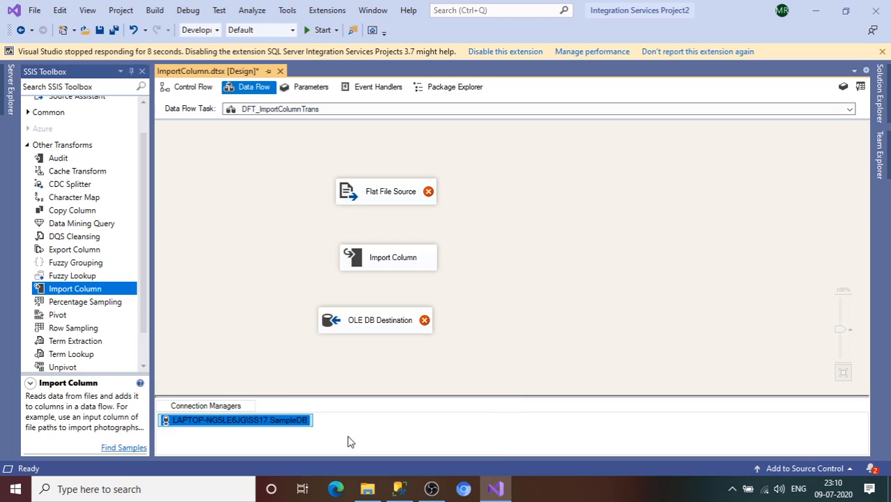
Create a new flat file connection manager for the Flat File Source, using the file E:\SampleImages\LoadImages.txt
double_click(415, 195)
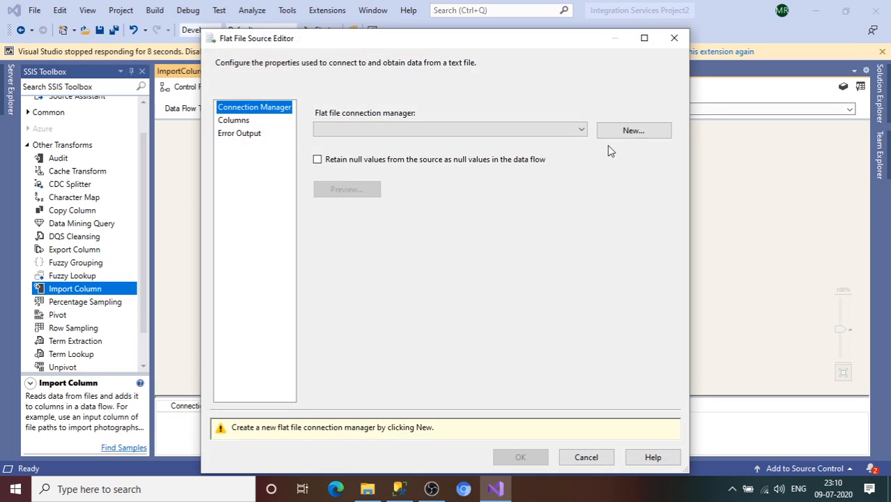
left_click(645, 139)
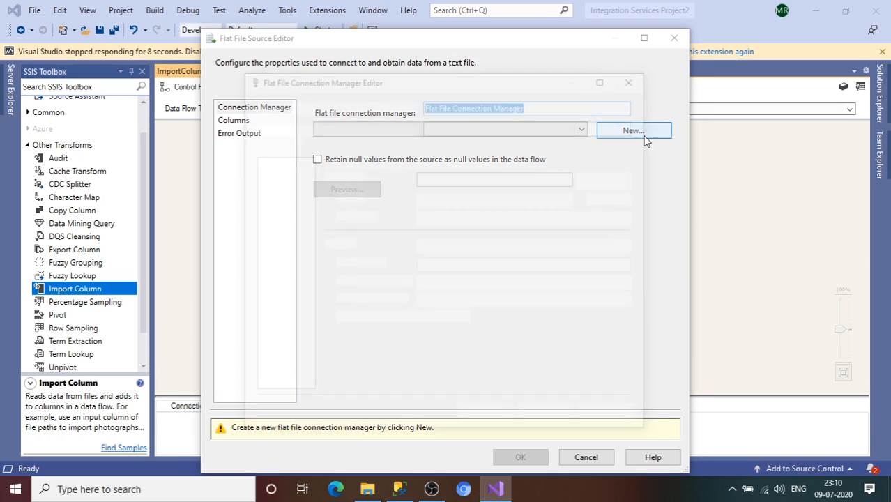
left_click(610, 179)
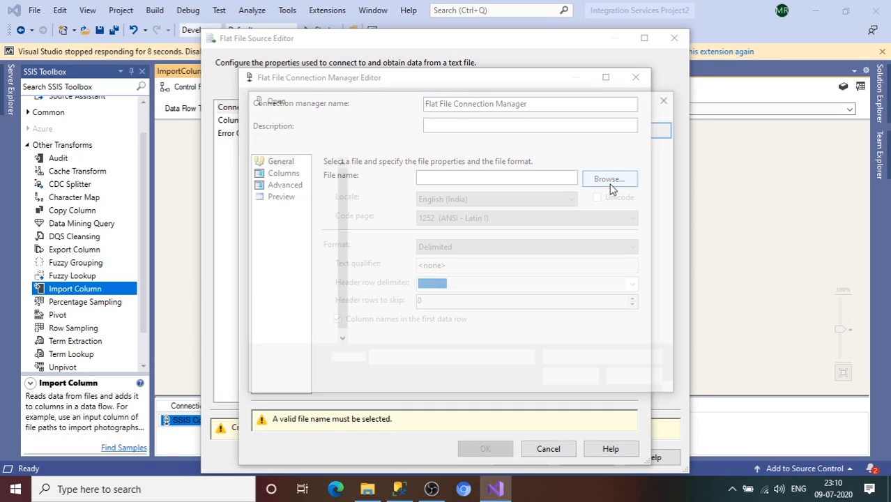
left_click(390, 211)
double_click(389, 211)
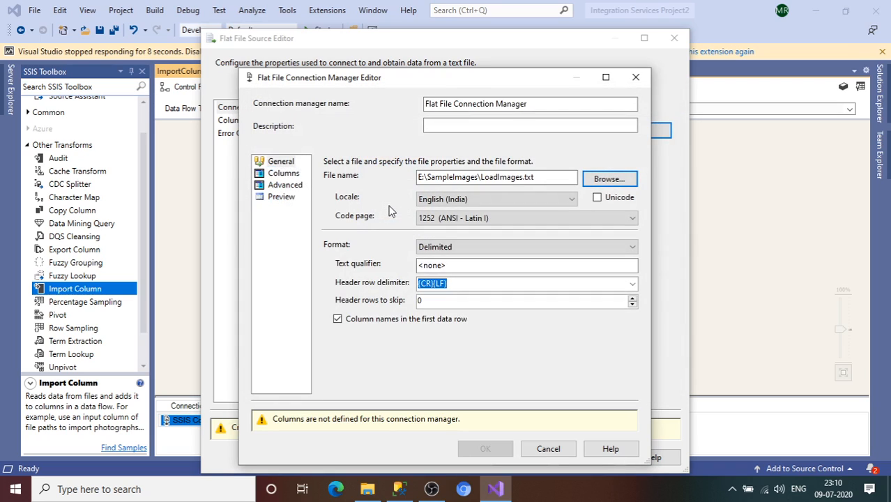
Stop the flat file connection from taking column names from the first data row, check the column preview and accept the source settings
left_click(289, 175)
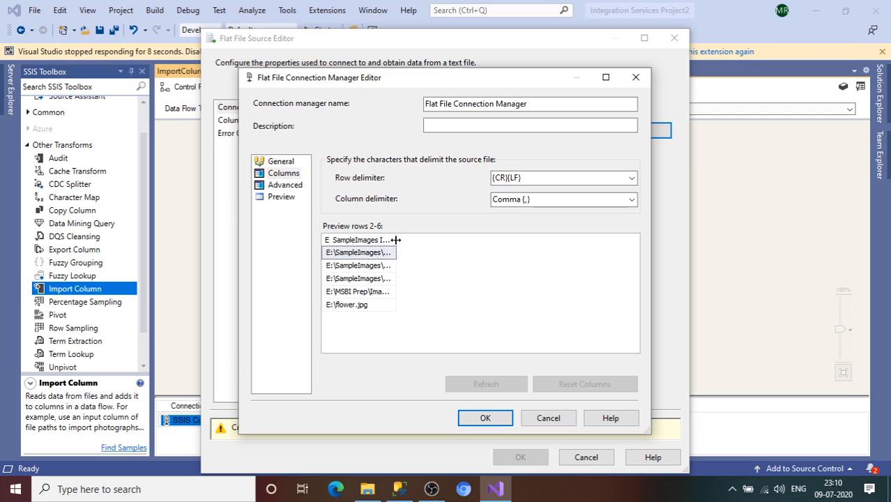
left_click_drag(397, 240, 461, 244)
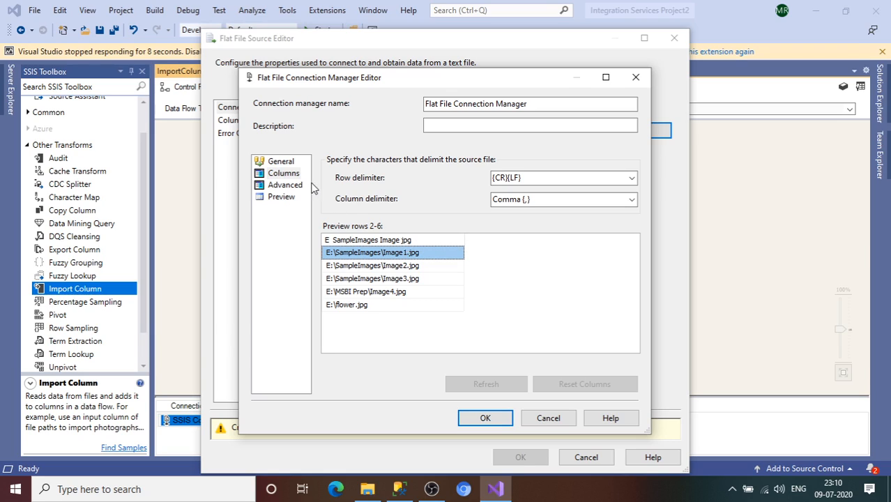
left_click(286, 165)
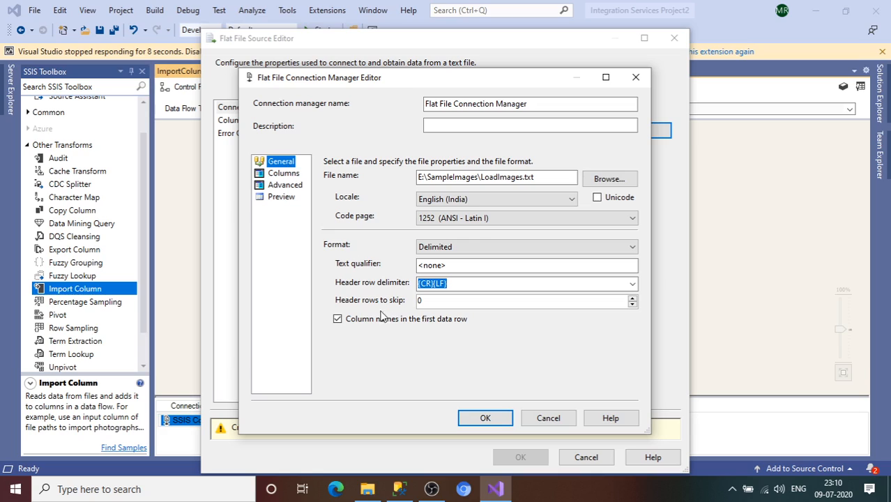
left_click(339, 320)
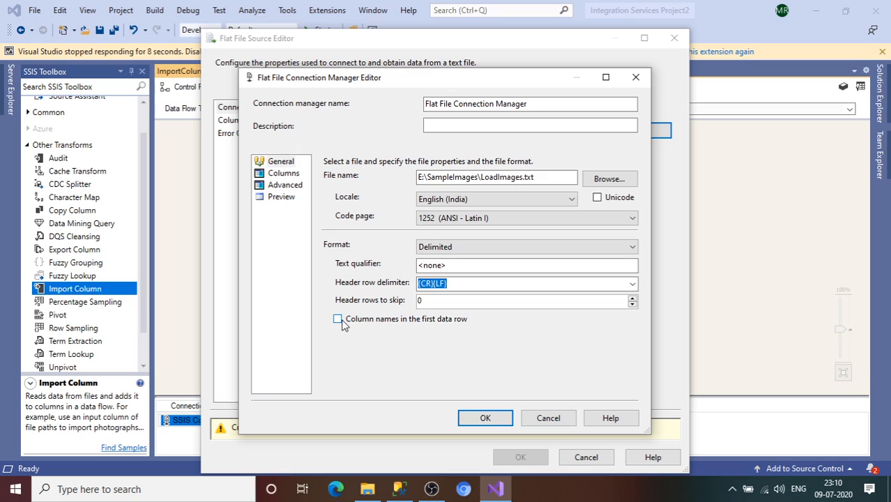
left_click(284, 175)
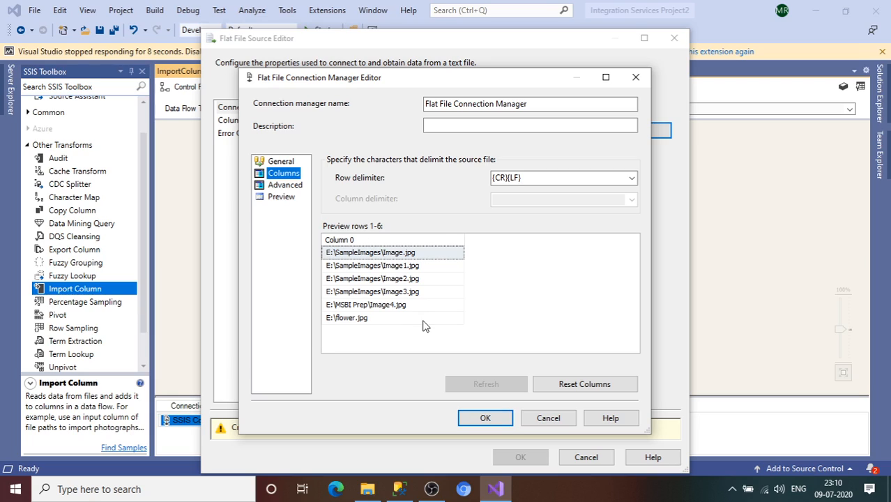
left_click(484, 419)
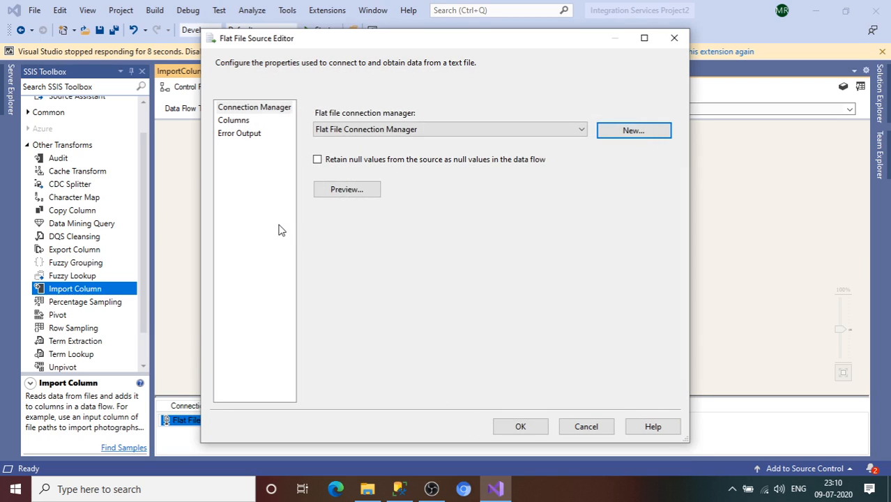
left_click(521, 427)
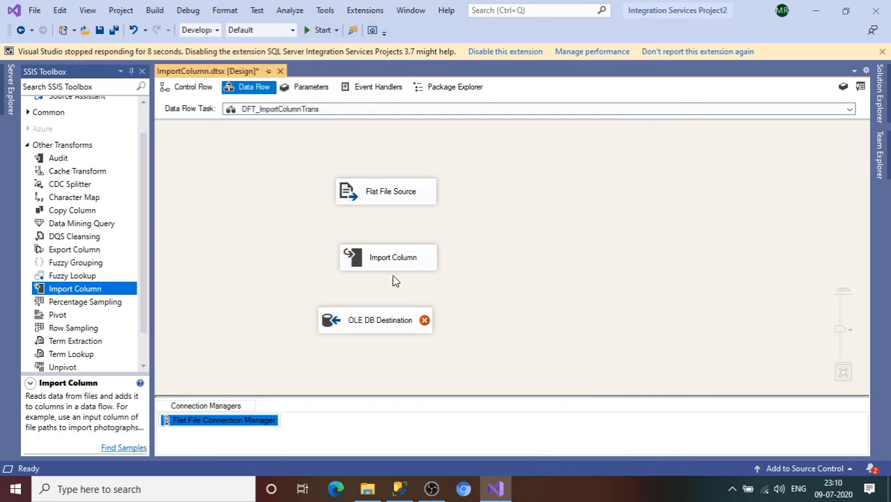
Connect the Flat File Source output to the Import Column transformation and open the transformation's advanced editor
left_click(388, 201)
left_click_drag(394, 226, 394, 259)
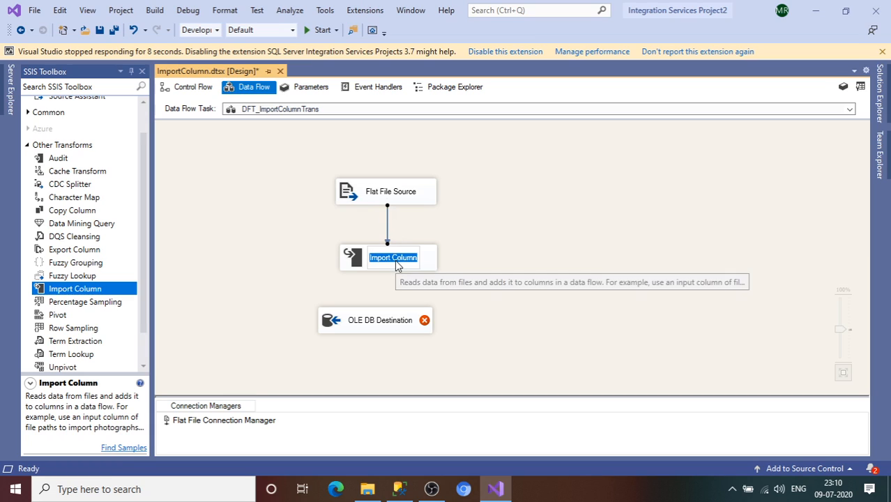
left_click(426, 265)
double_click(424, 265)
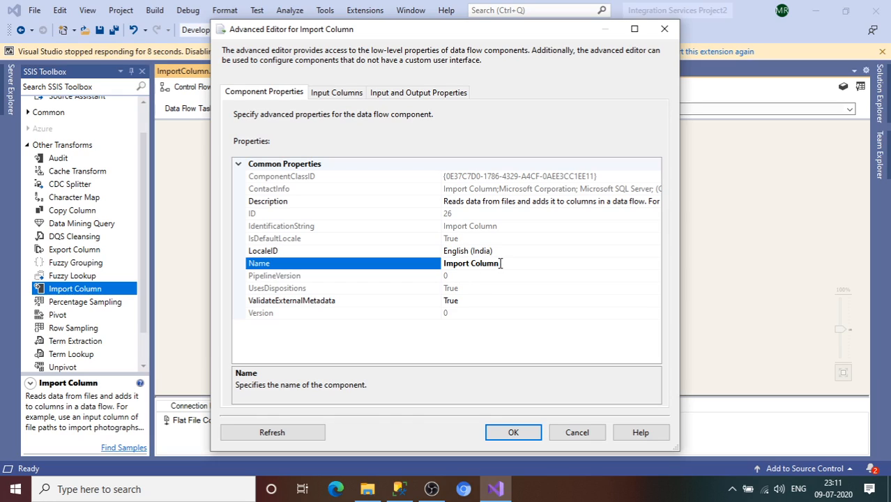
Use Column 0 as the Import Column transformation's input column and set its output alias to ImagePath
left_click(346, 92)
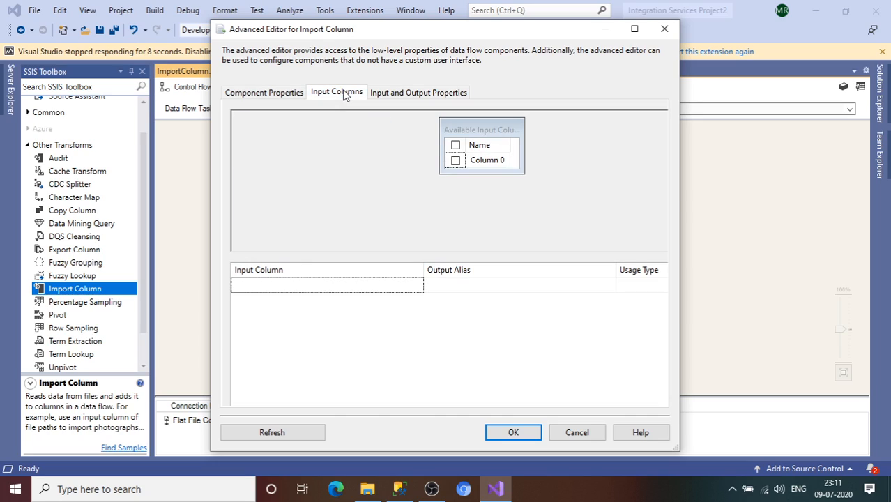
left_click(456, 161)
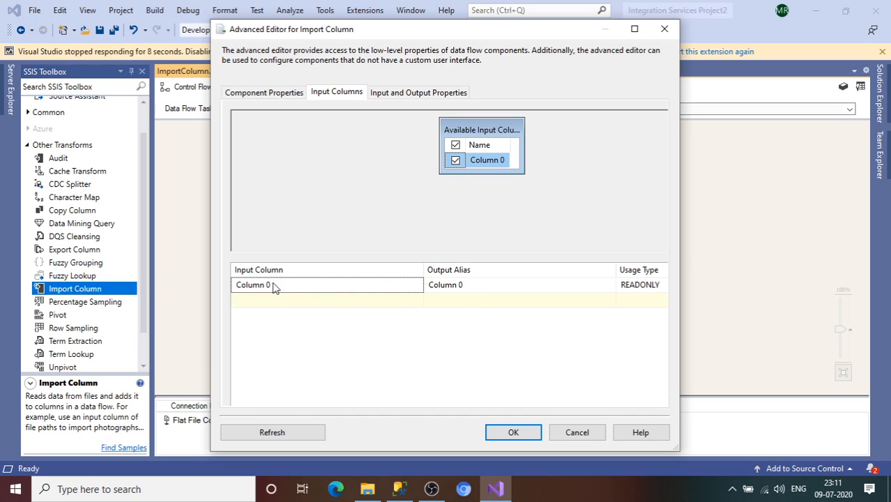
left_click(478, 286)
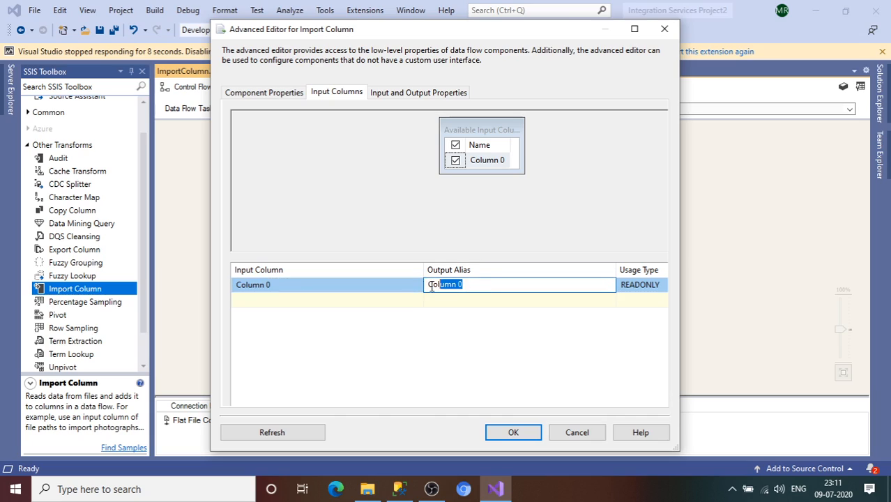
left_click_drag(431, 286, 411, 291)
type("ImagePath")
Examine the common and custom properties of the ImagePath column under Import Column Input
left_click(419, 94)
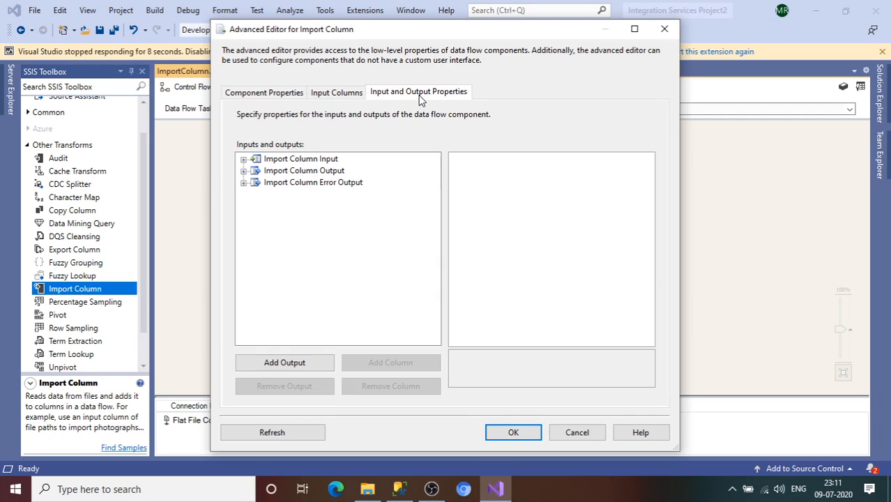
left_click(243, 159)
left_click(256, 171)
left_click(299, 173)
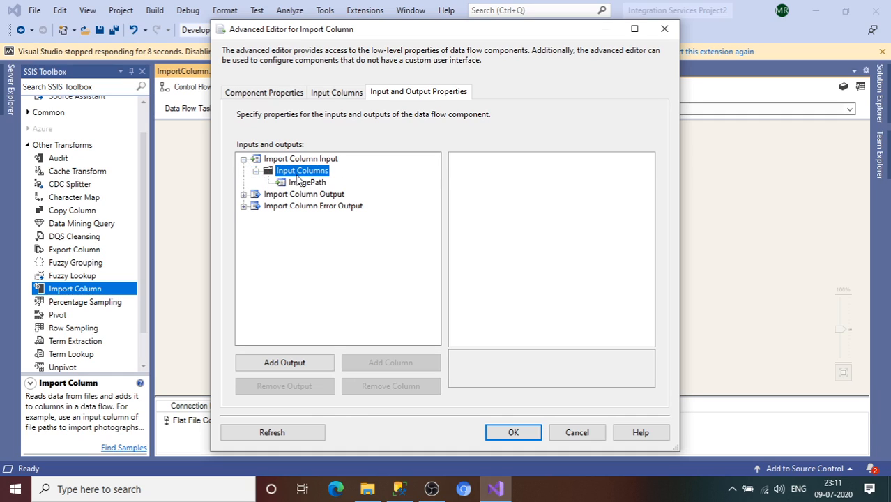
left_click(304, 182)
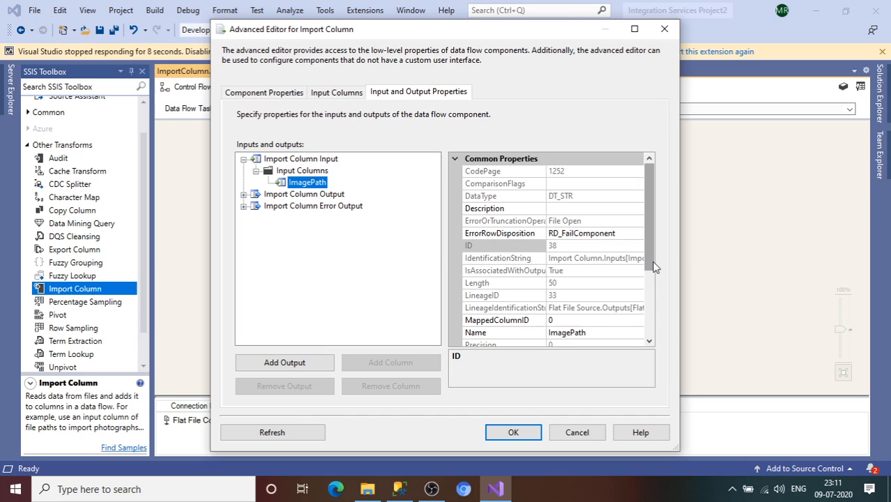
left_click_drag(654, 264, 649, 335)
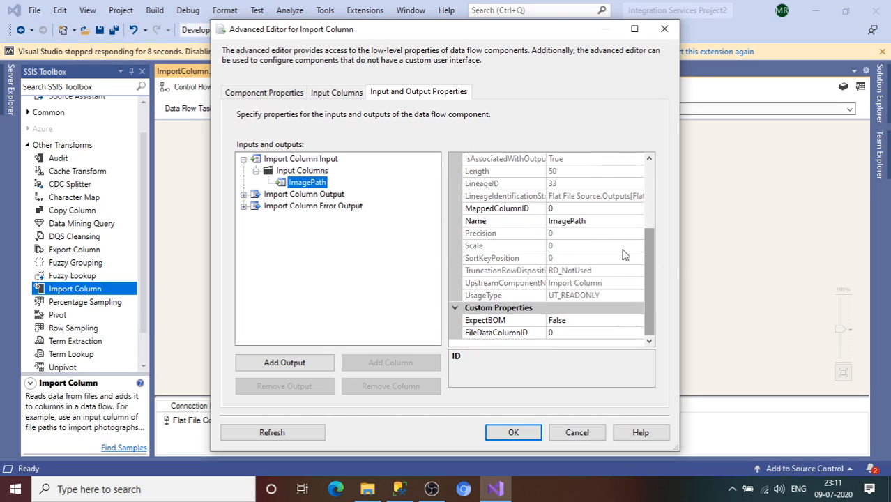
Add an output column named Image to the Import Column Output
left_click(242, 195)
left_click(301, 206)
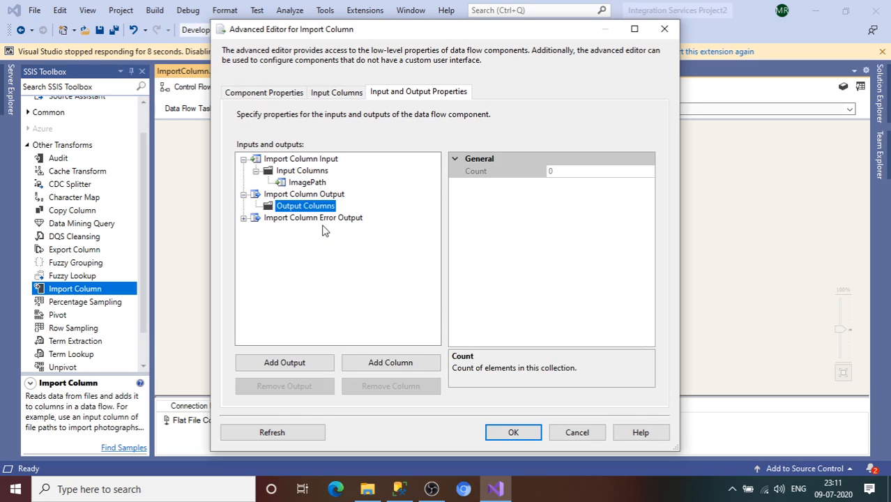
left_click(402, 364)
type("Im")
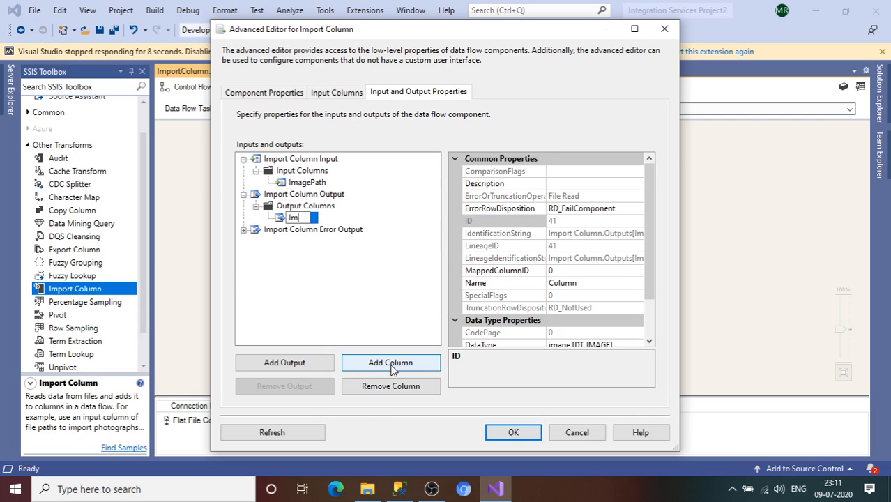
type("g")
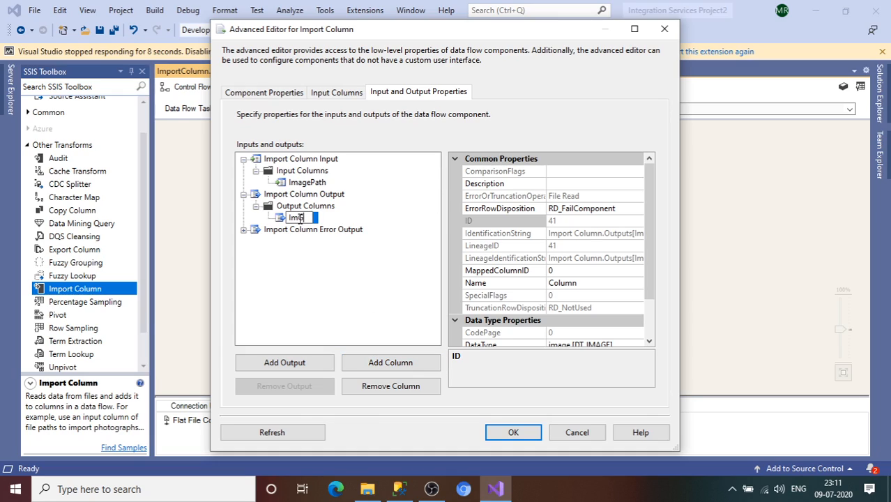
type("ge")
left_click(332, 268)
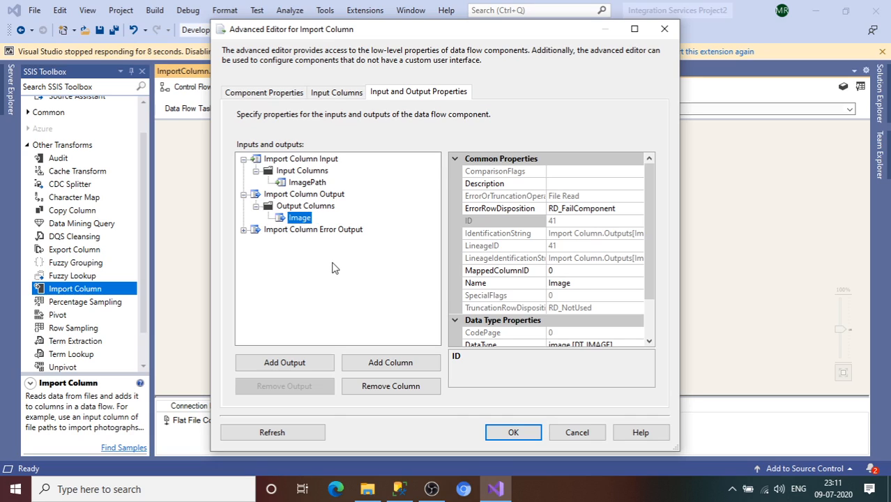
Check the data type and LineageID of the Image output column
left_click_drag(649, 293, 648, 319)
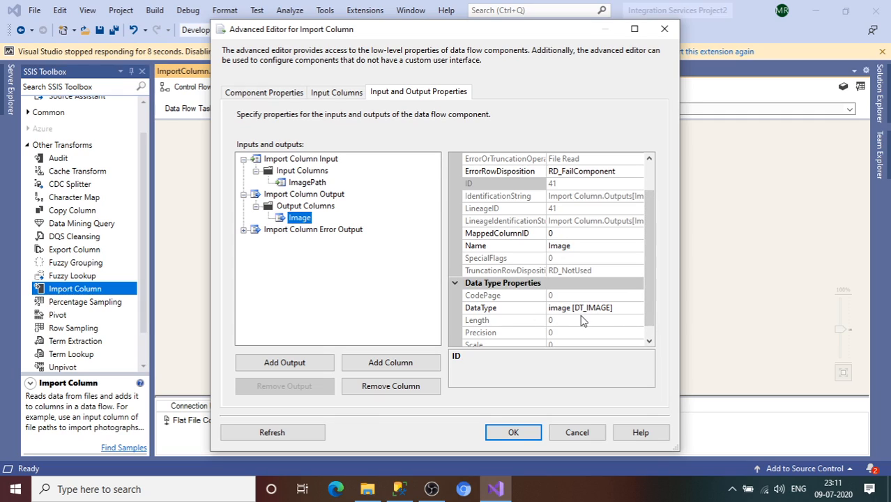
left_click(649, 341)
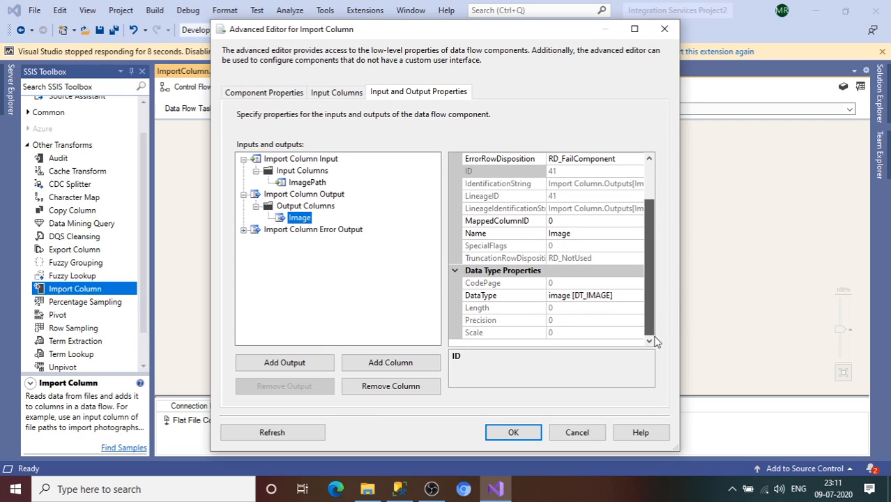
left_click_drag(652, 339, 648, 299)
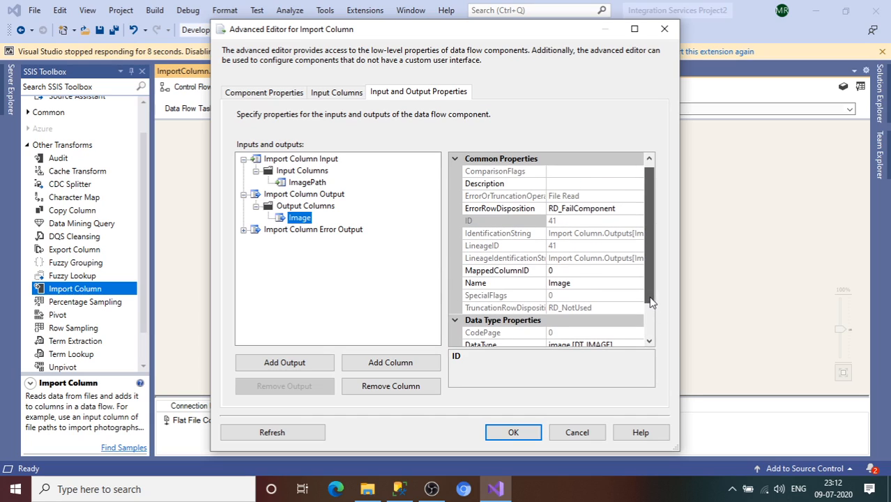
left_click(556, 249)
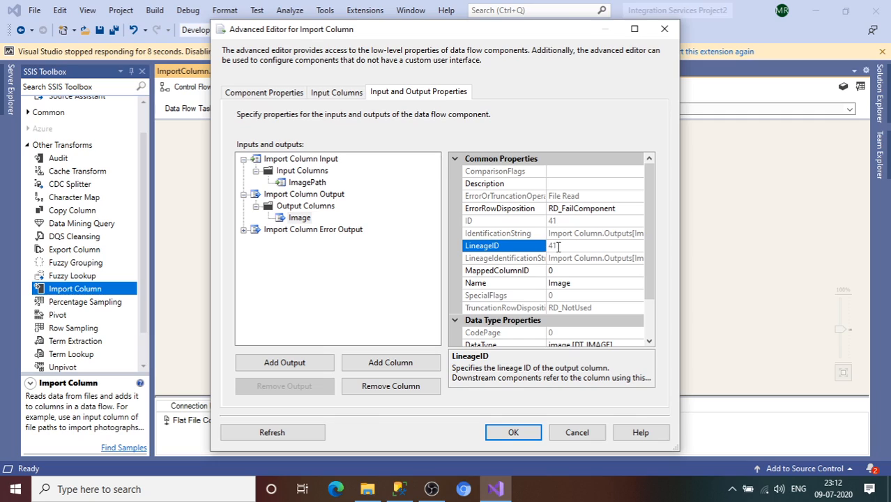
double_click(551, 246)
Set the ImagePath input column's FileDataColumnID to 41 and accept the Import Column settings
left_click(308, 182)
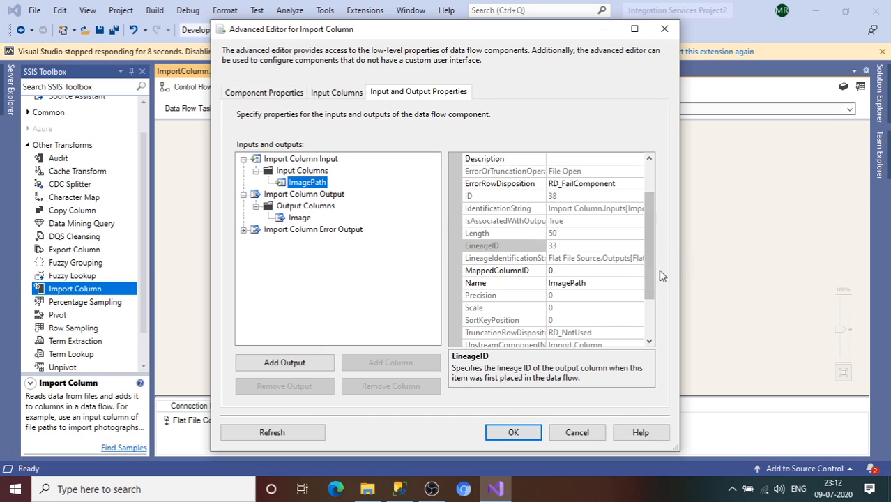
left_click_drag(652, 273, 652, 307)
left_click(580, 333)
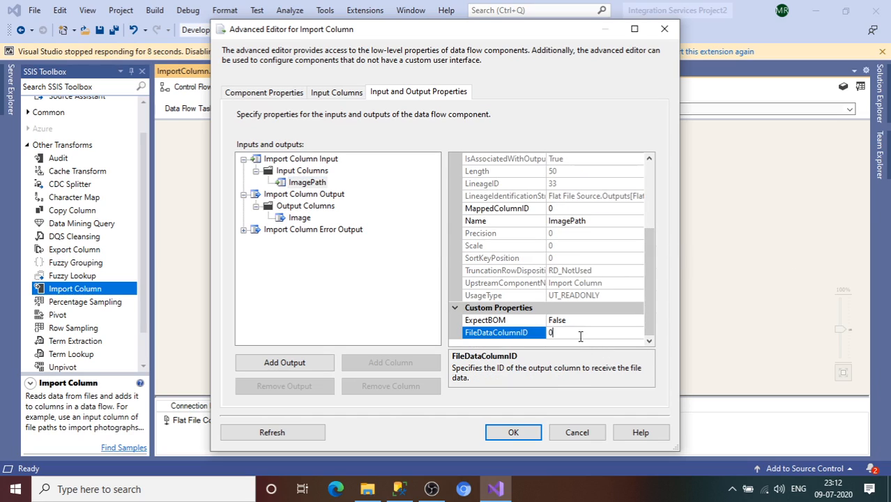
left_click(531, 335)
left_click(513, 432)
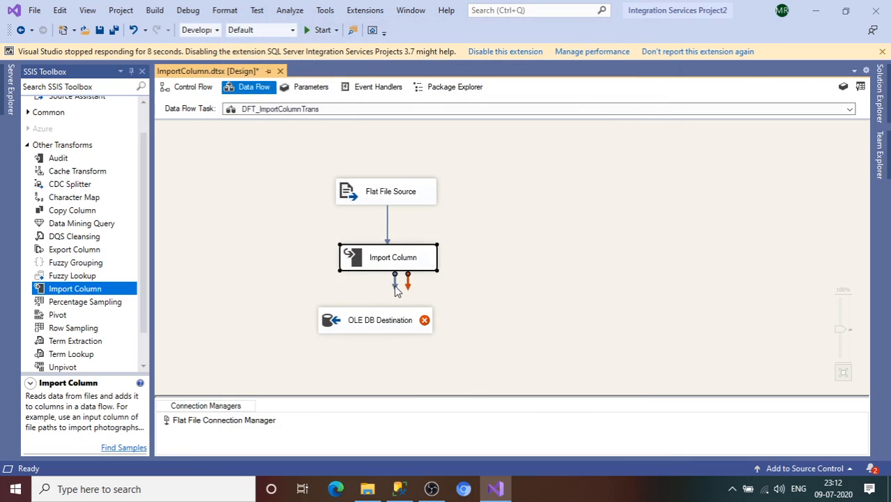
Connect the Import Column output to the OLE DB Destination and open the destination's editor
left_click_drag(394, 278, 396, 331)
left_click(358, 328)
double_click(357, 325)
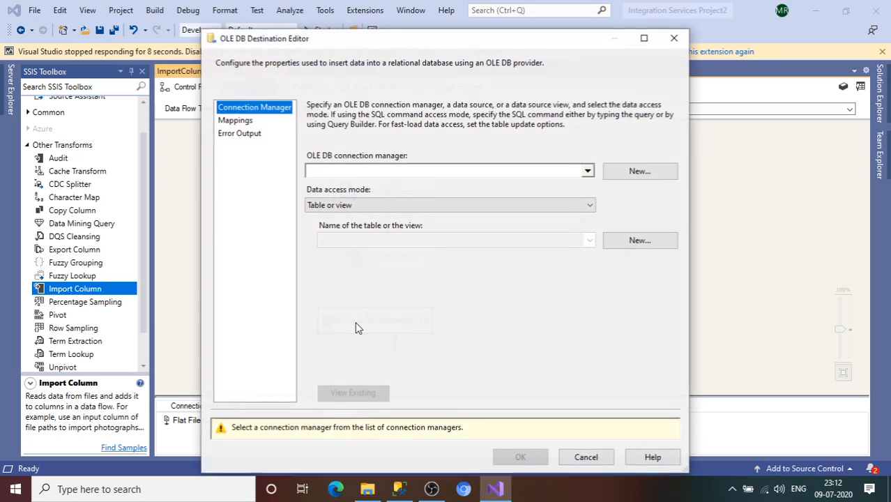
Create a connection manager from the existing SampleDB data connection and choose [dbo].[IMAGEDETAILS] as the destination table
left_click(652, 172)
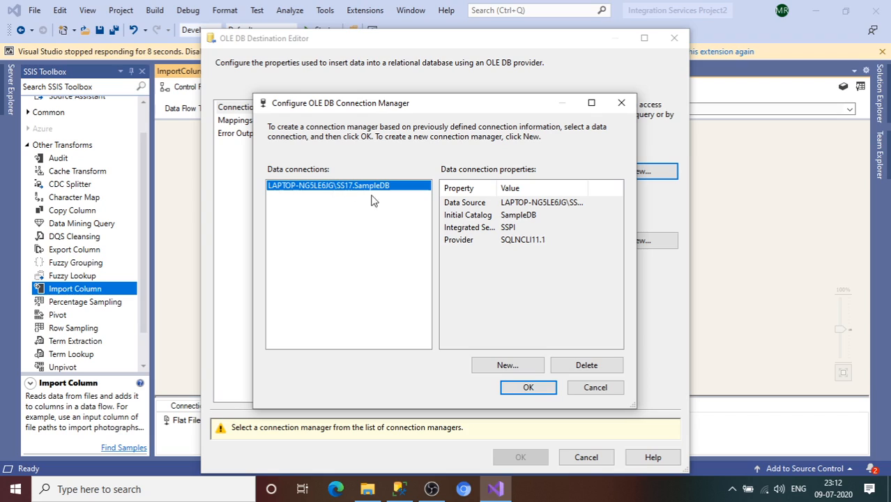
left_click(527, 387)
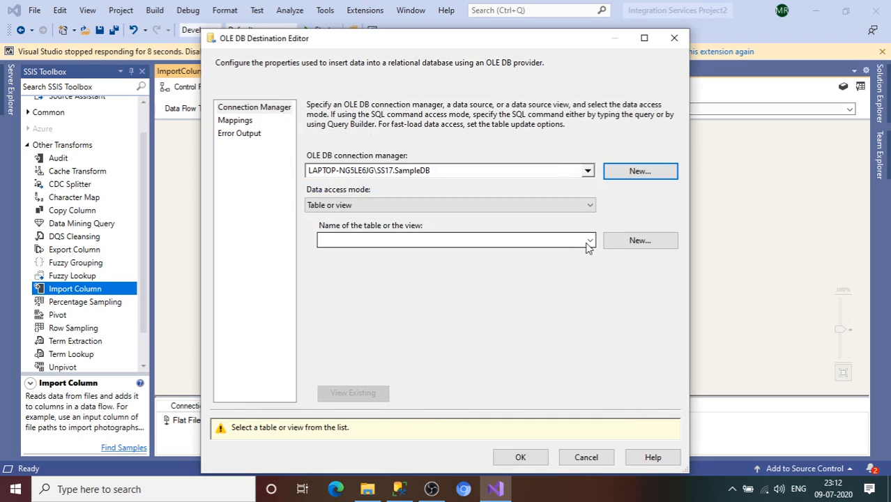
left_click(590, 240)
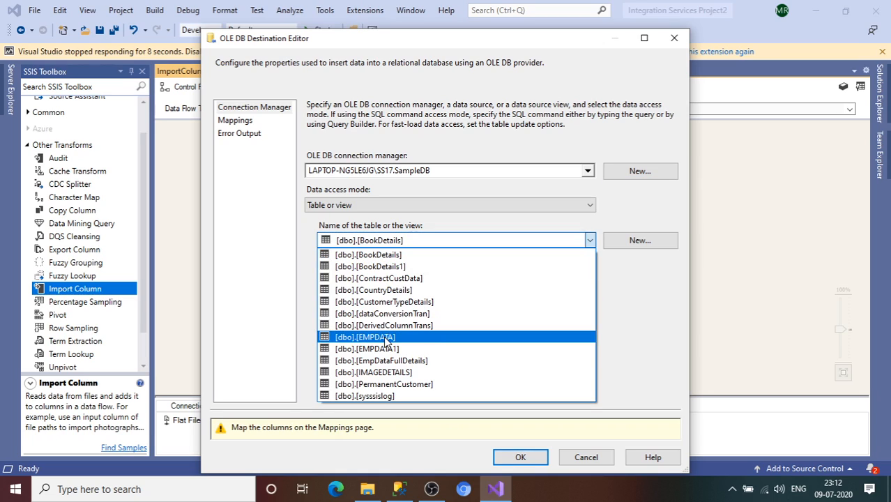
left_click(395, 372)
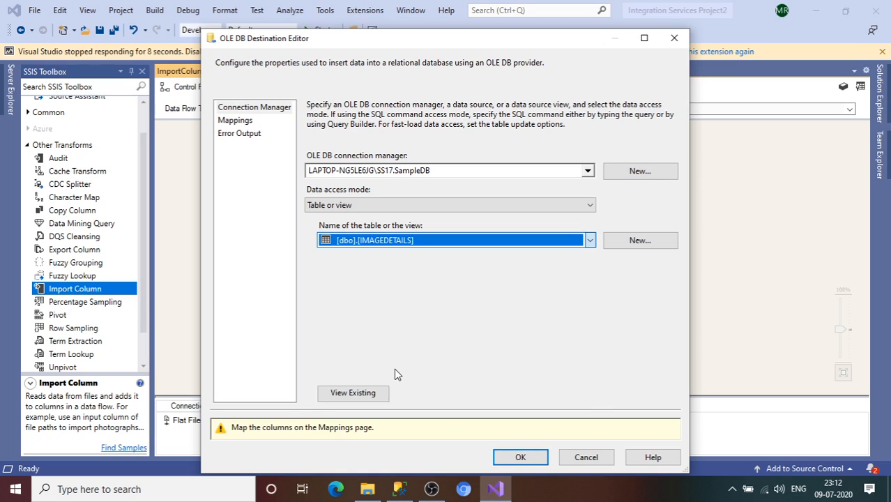
Review the destination's column mappings, accept the OLE DB Destination settings and save the package
left_click(241, 120)
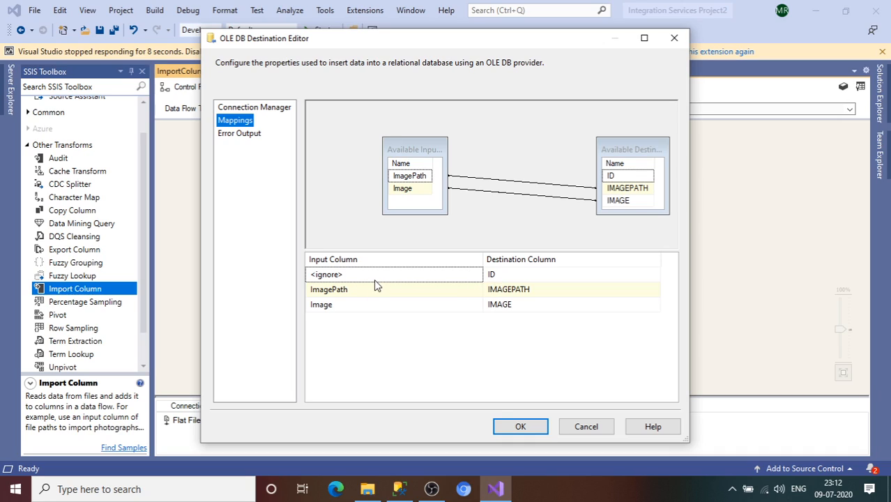
mouse_move(342, 294)
mouse_move(507, 296)
mouse_move(327, 309)
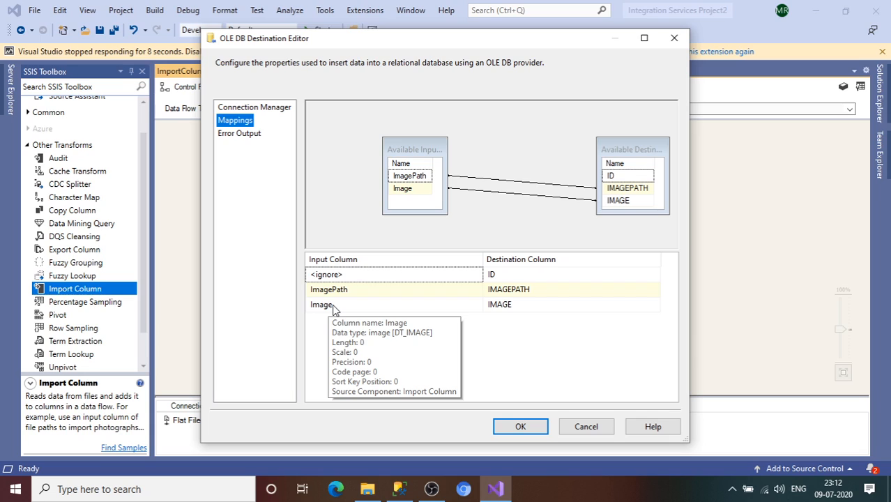
left_click(520, 428)
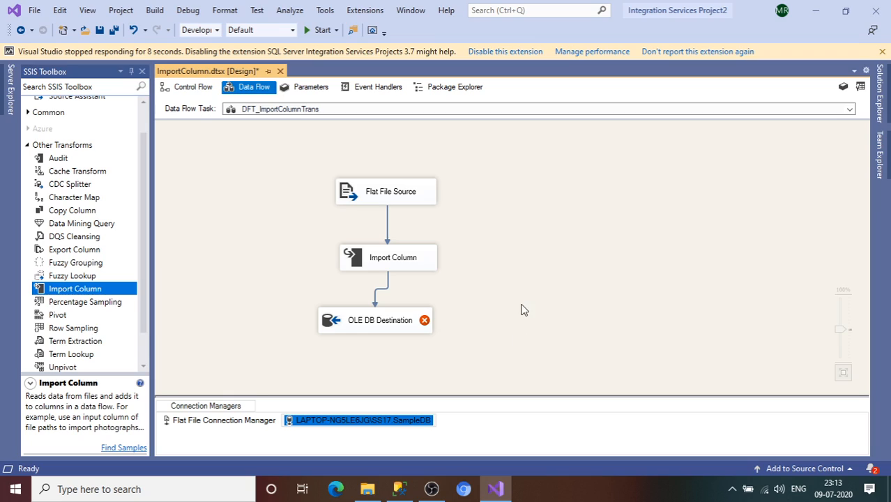
key("ctrl+s")
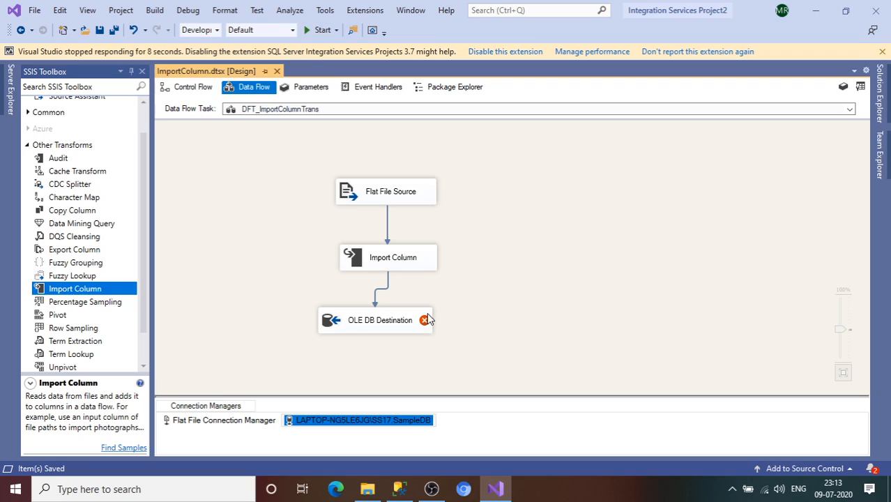
Read the OLE DB Destination's error and check the IMAGEPATH column's data type in its mappings
mouse_move(428, 324)
double_click(387, 324)
left_click(234, 122)
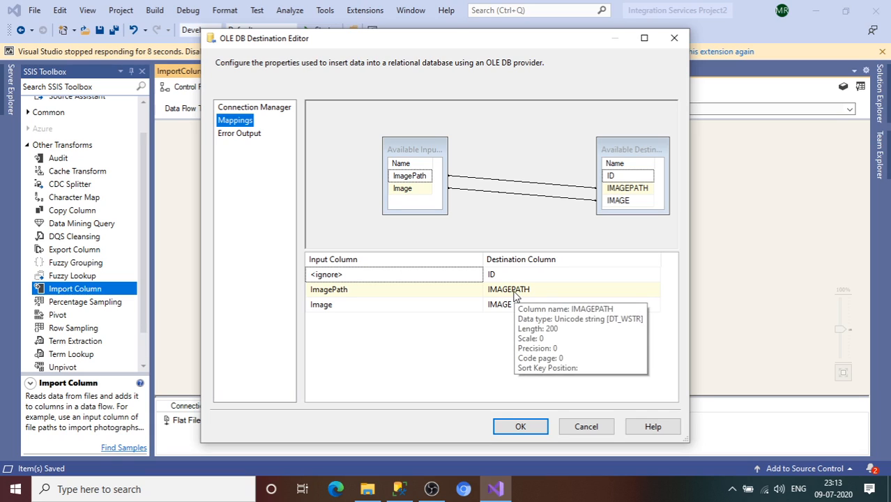
left_click(674, 38)
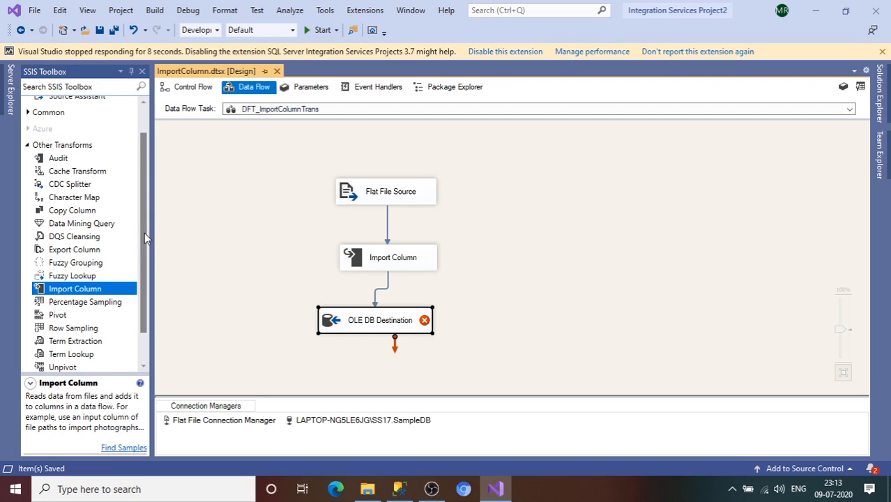
Add a Data Conversion transformation beside the flow and move the OLE DB Destination lower to make room
left_click_drag(144, 232, 143, 183)
left_click(29, 147)
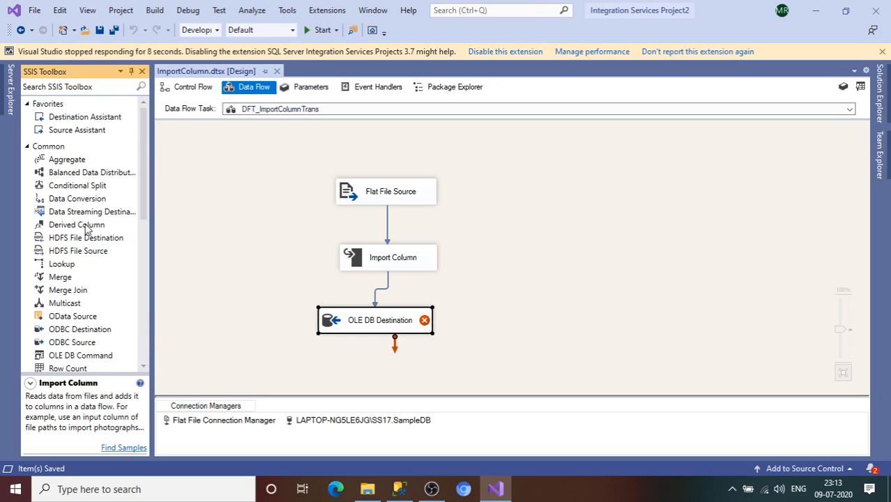
left_click_drag(87, 201, 476, 286)
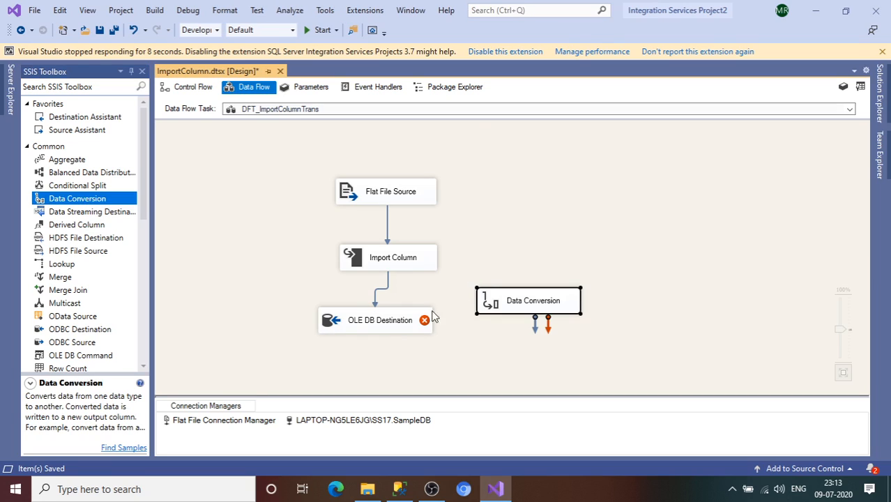
left_click_drag(401, 321, 408, 349)
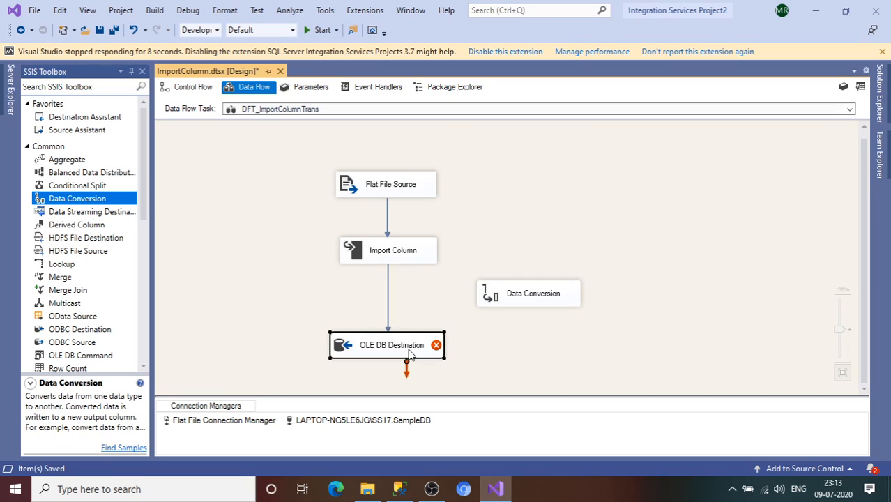
Delete the path between Import Column and OLE DB Destination and reroute the flow through Data Conversion
left_click(388, 304)
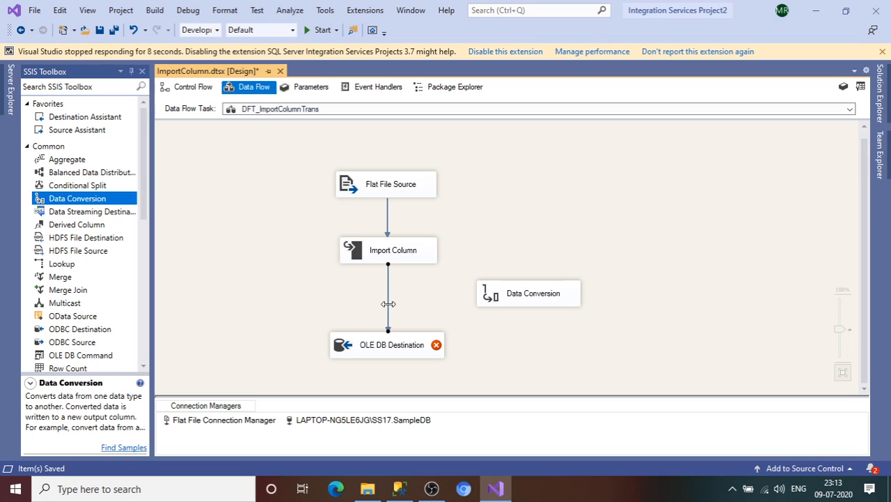
key("Delete")
left_click(393, 259)
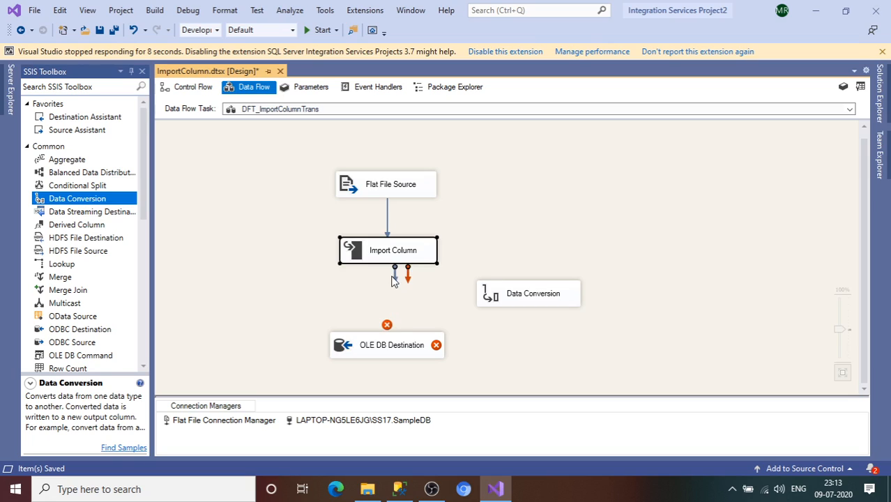
left_click_drag(393, 279, 404, 342)
left_click(526, 305)
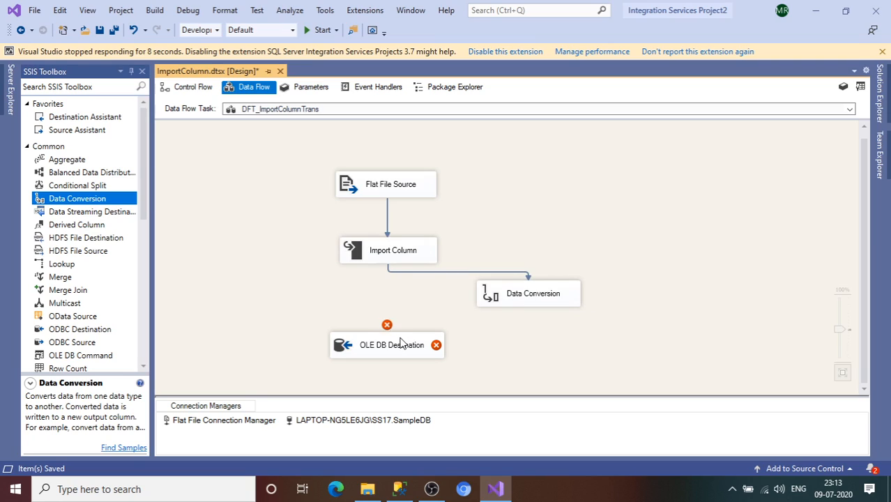
Configure Data Conversion to convert ImagePath to Unicode string [DT_WSTR] with the output alias Copy of ImagePath
double_click(532, 298)
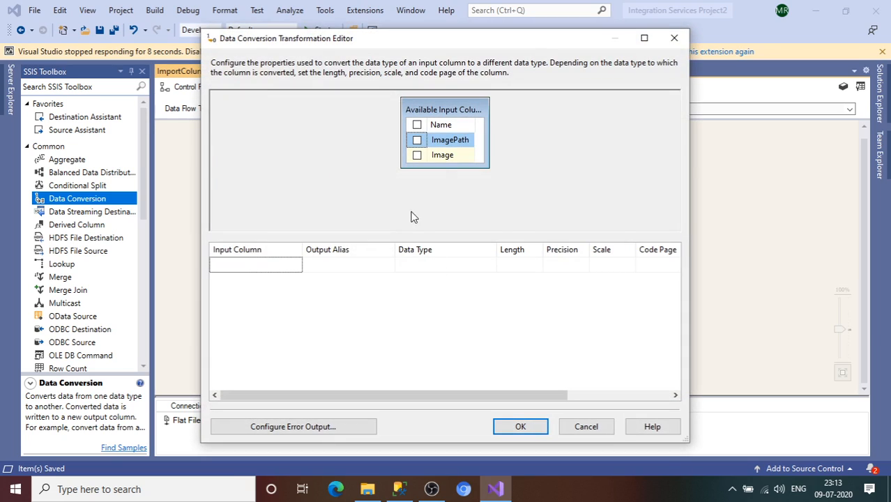
left_click(417, 141)
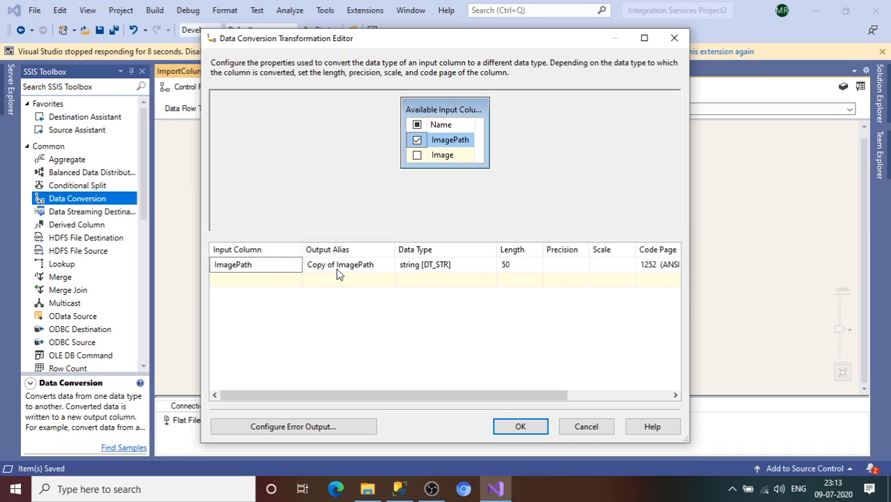
left_click(438, 269)
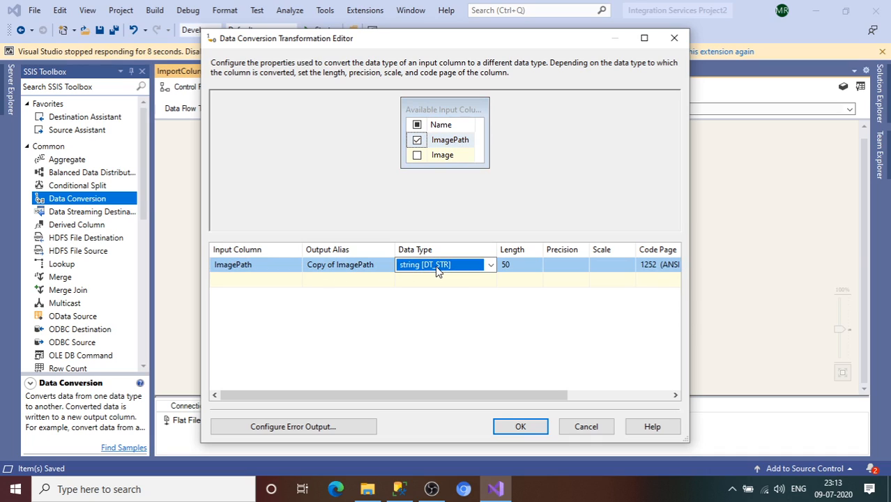
left_click(491, 265)
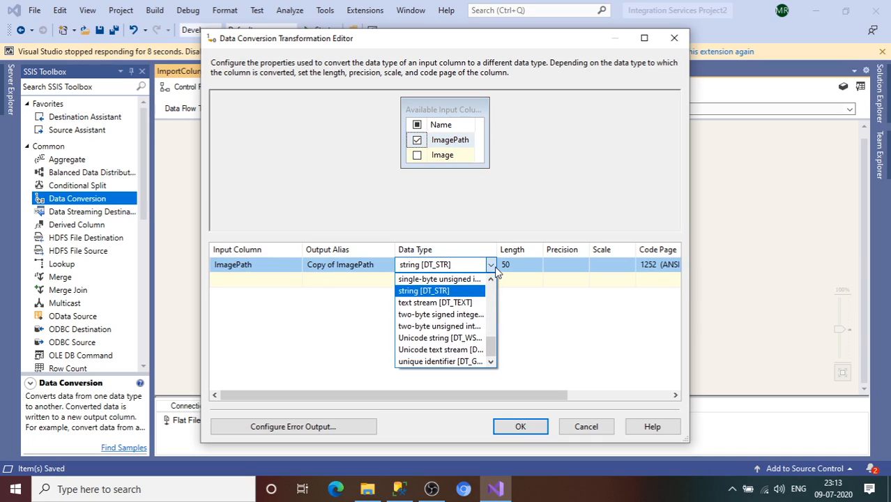
left_click(458, 340)
left_click(336, 269)
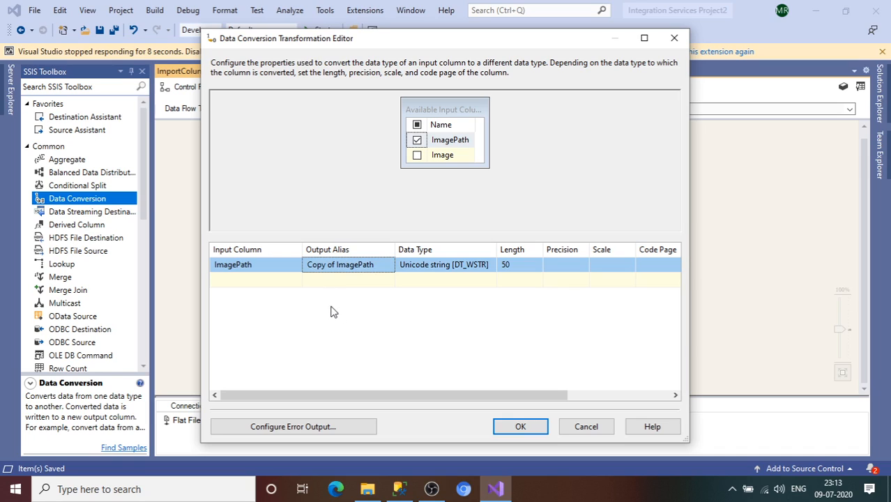
left_click(505, 426)
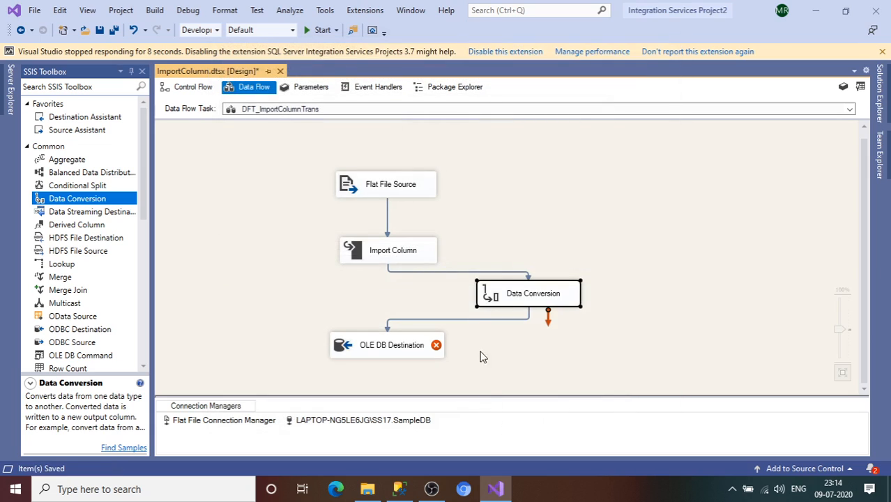
Map Copy of ImagePath to the IMAGEPATH destination column in the OLE DB Destination and accept the settings
double_click(410, 350)
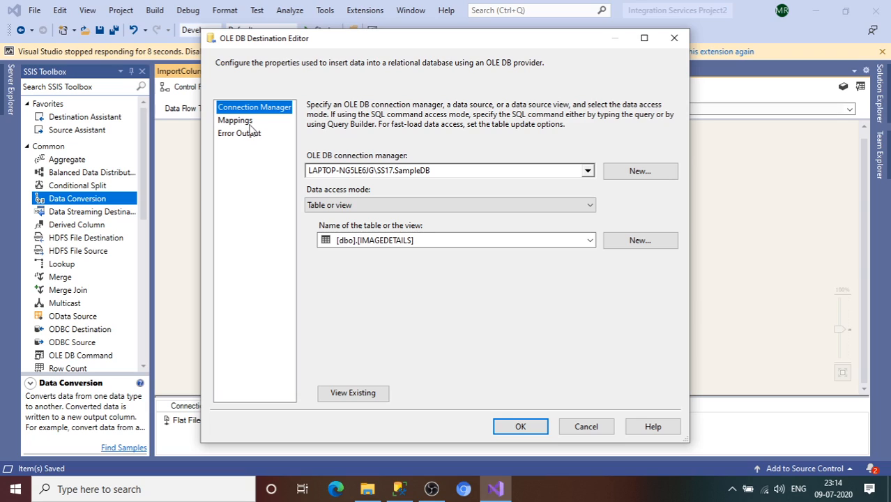
left_click(237, 121)
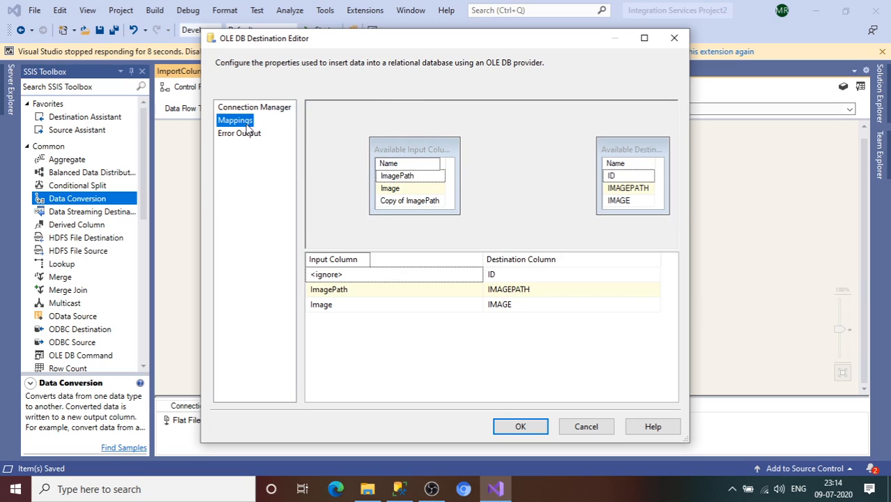
left_click(426, 290)
left_click(427, 292)
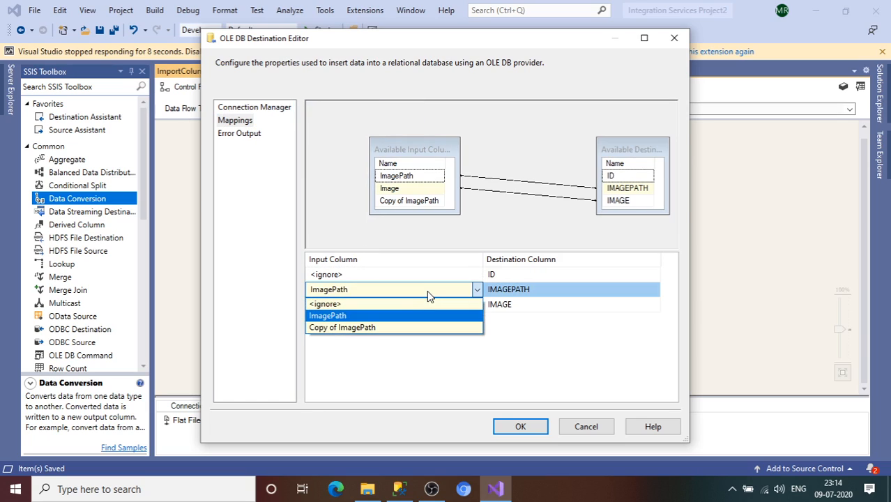
left_click(371, 329)
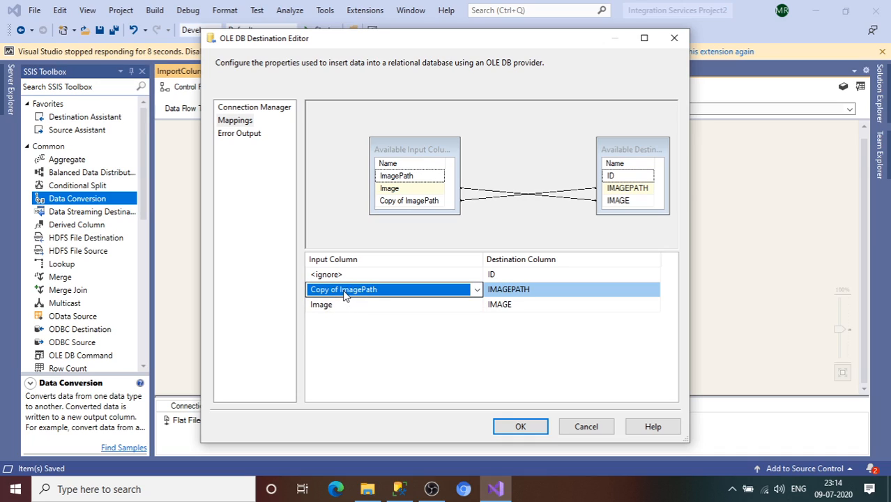
left_click(399, 344)
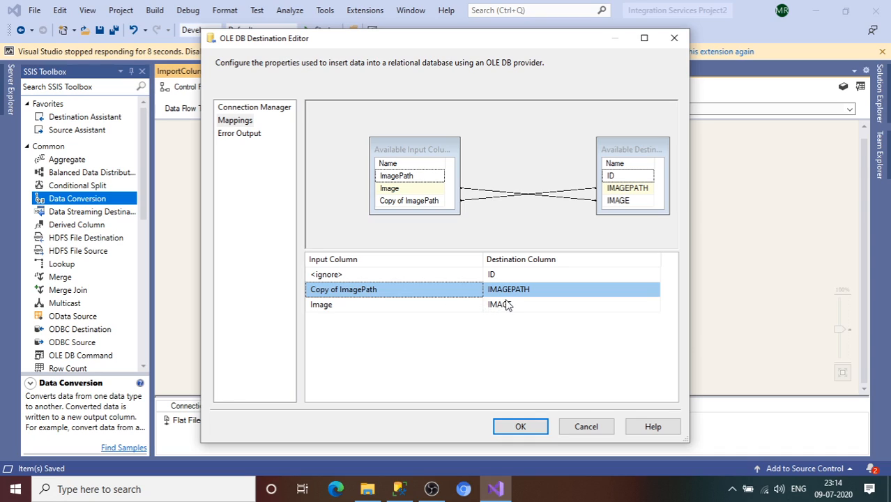
left_click(517, 429)
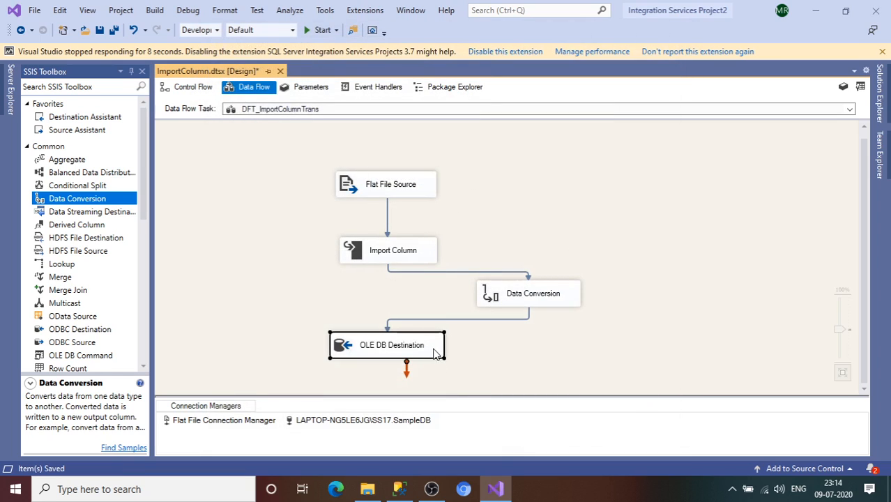
Save the package, run it and check the execution of every data flow component
key("ctrl+s")
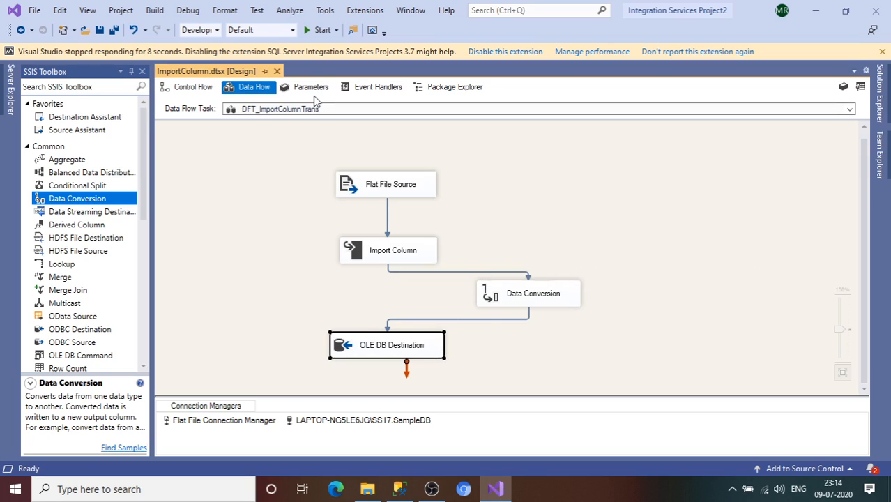
left_click(317, 30)
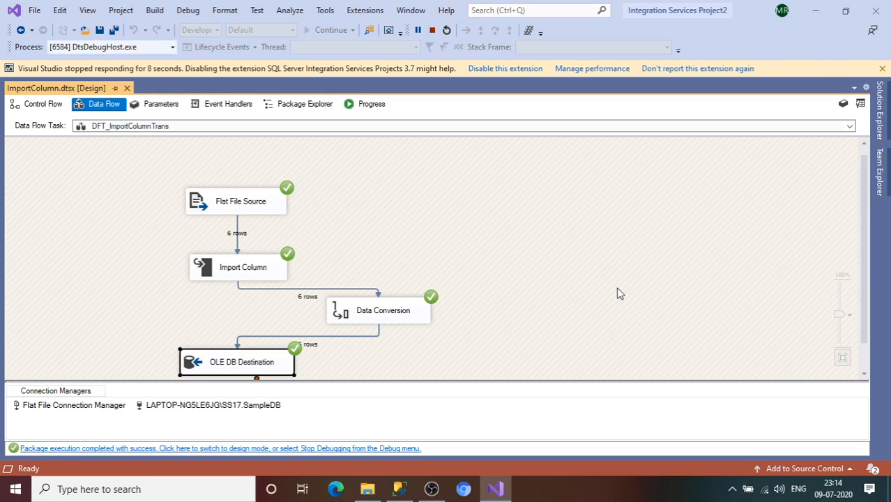
left_click_drag(863, 295, 867, 301)
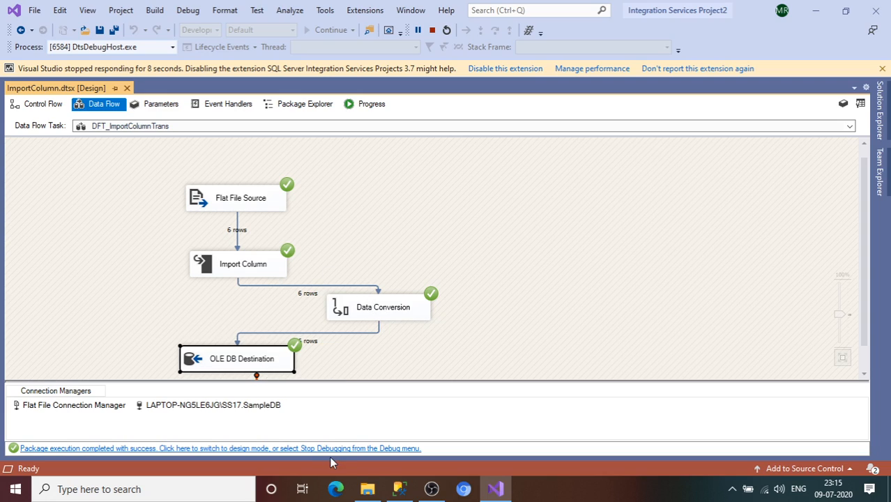
Switch to SQL Server Management Studio and run only the SELECT * FROM [dbo].[IMAGEDETAILS] statement
left_click(398, 488)
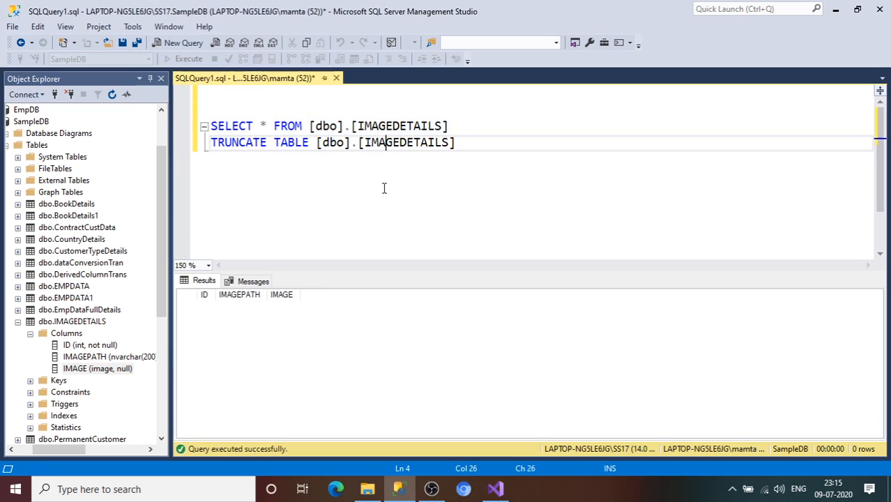
left_click_drag(212, 142, 211, 126)
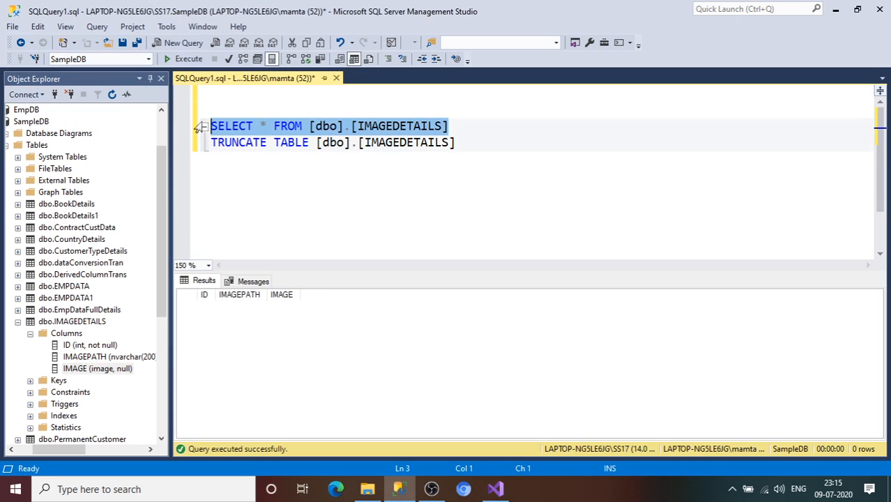
left_click(182, 59)
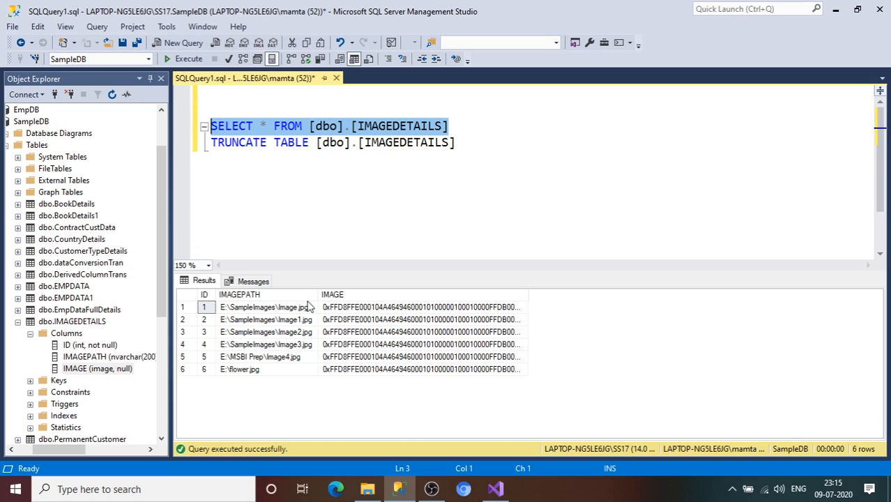
Widen the result columns and inspect the loaded IMAGEPATH values and the binary IMAGE data
left_click_drag(317, 297, 348, 297)
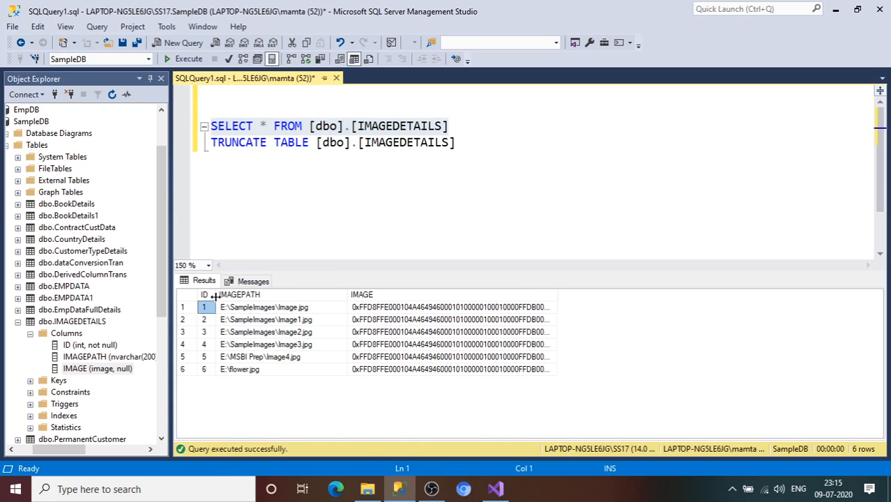
left_click_drag(216, 296, 220, 296)
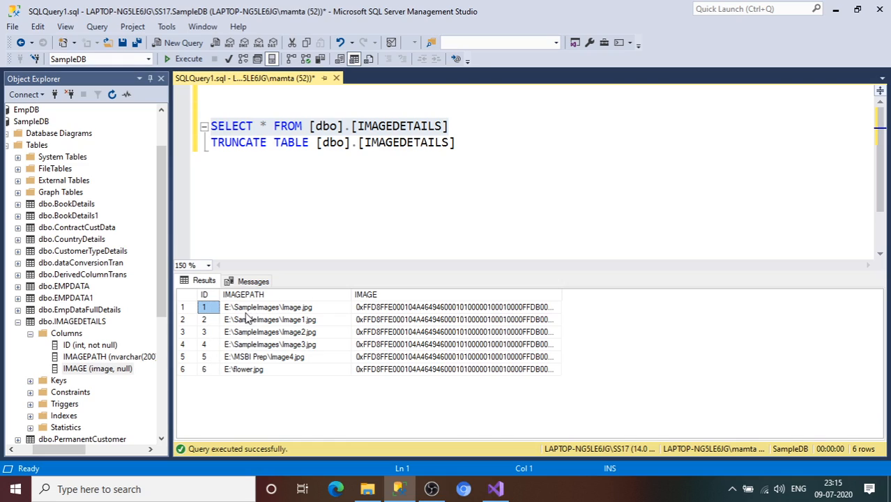
left_click(294, 307)
left_click(301, 320)
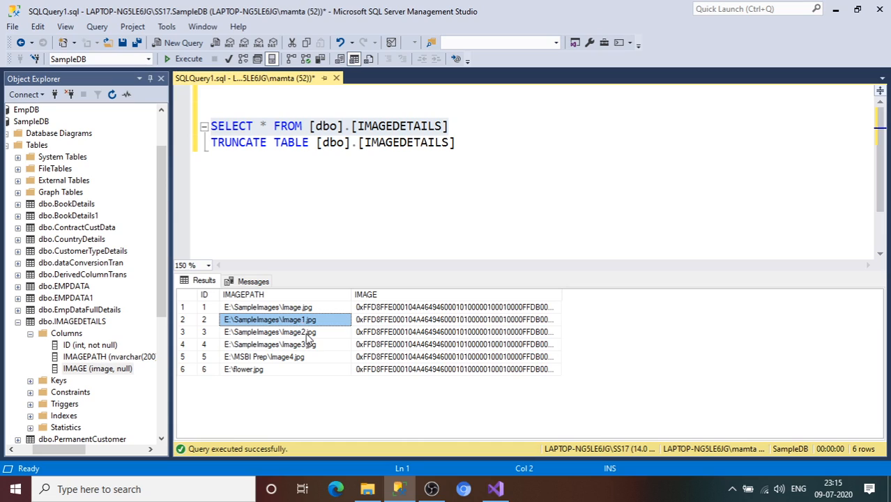
left_click(335, 333)
left_click(422, 309)
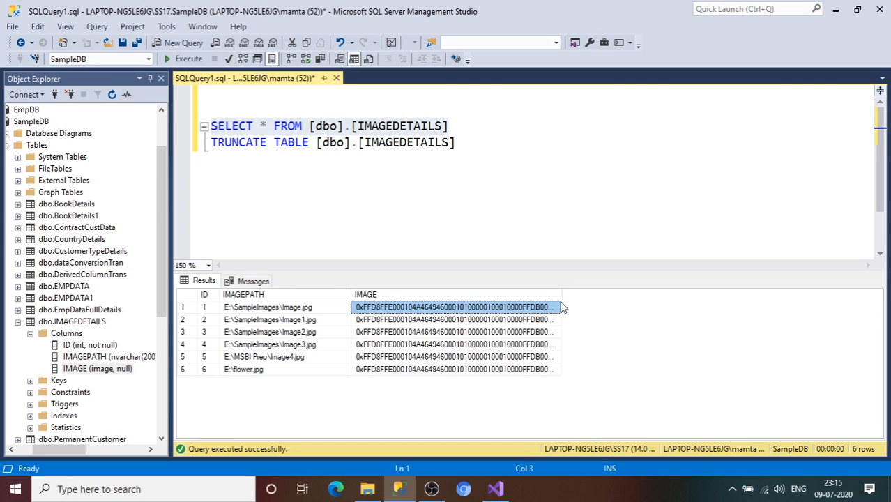
left_click_drag(562, 299, 589, 301)
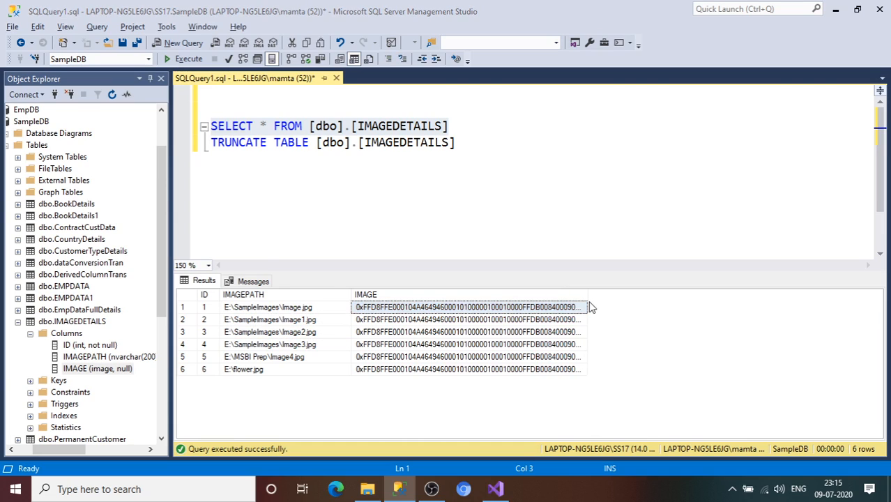
Switch back to Visual Studio, stop debugging the package and close the Output window
key("alt+Tab")
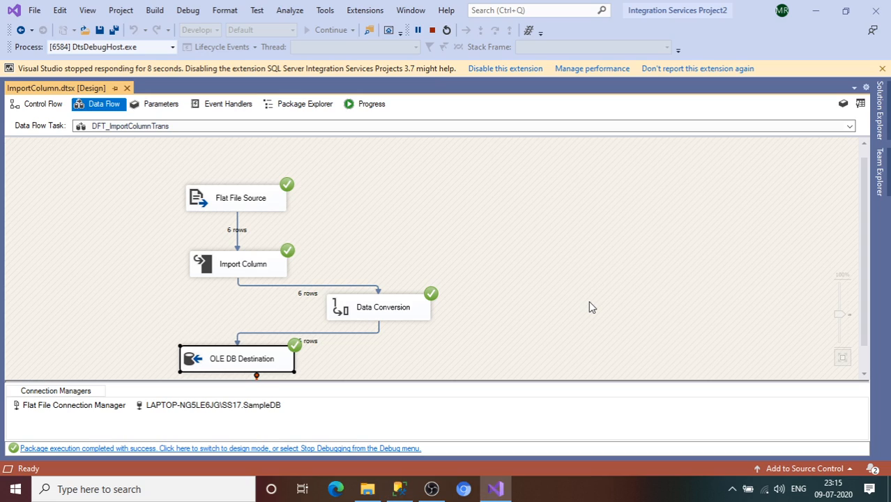
left_click(432, 30)
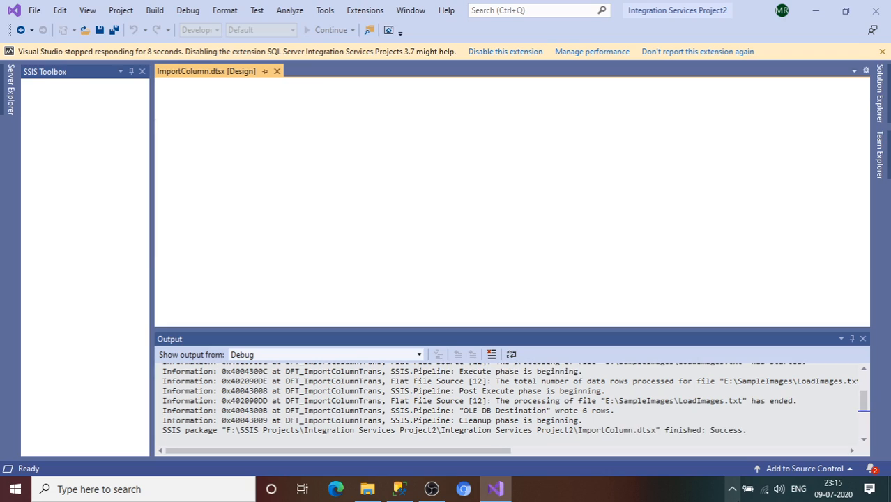
left_click(732, 488)
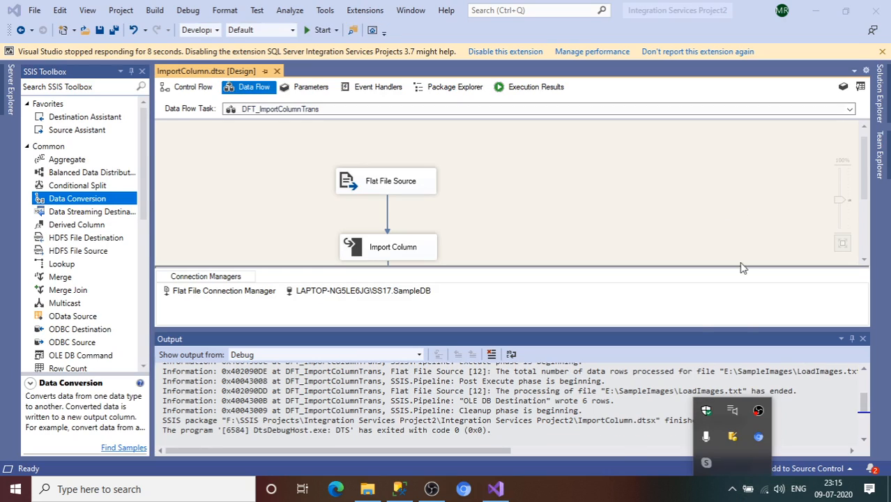
left_click(751, 204)
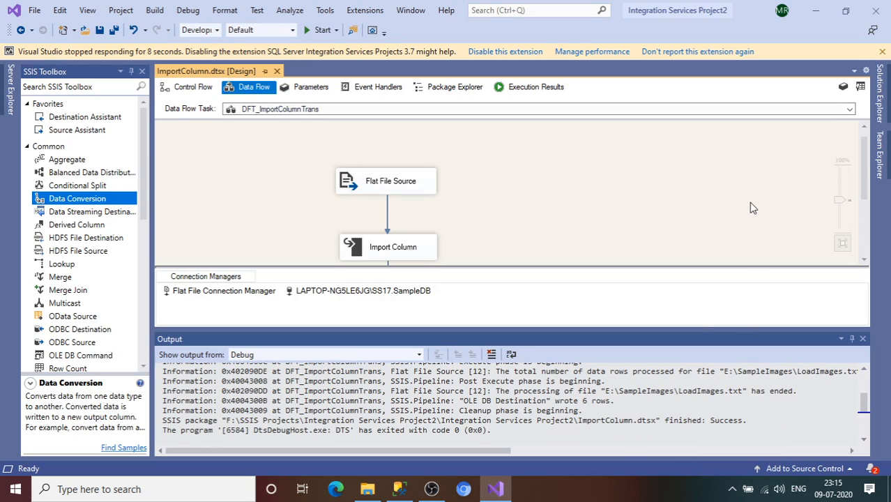
left_click(863, 339)
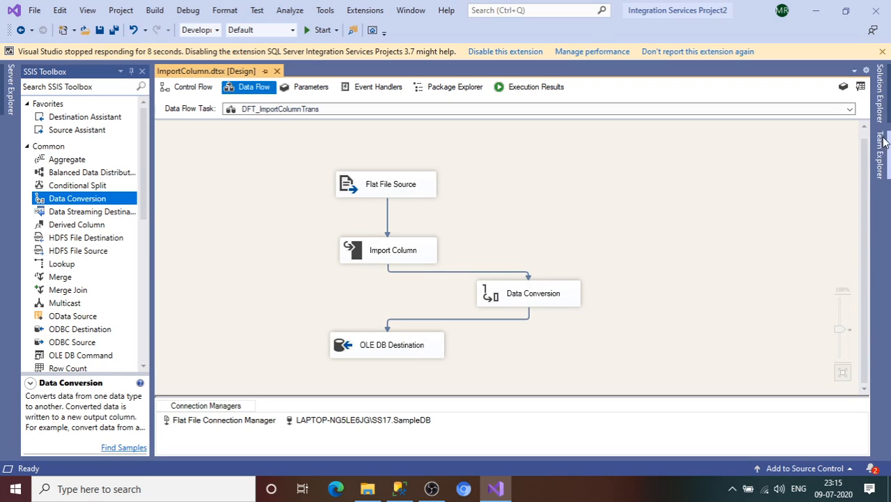
left_click(881, 94)
right_click(753, 166)
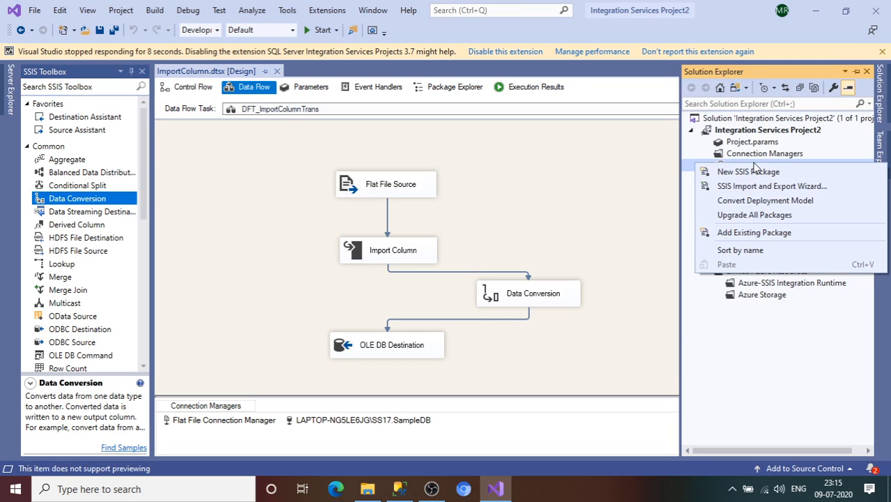
Return to the IMAGEDETAILS query results in SQL Server Management Studio and compare the first row's image path with its binary data
left_click(399, 489)
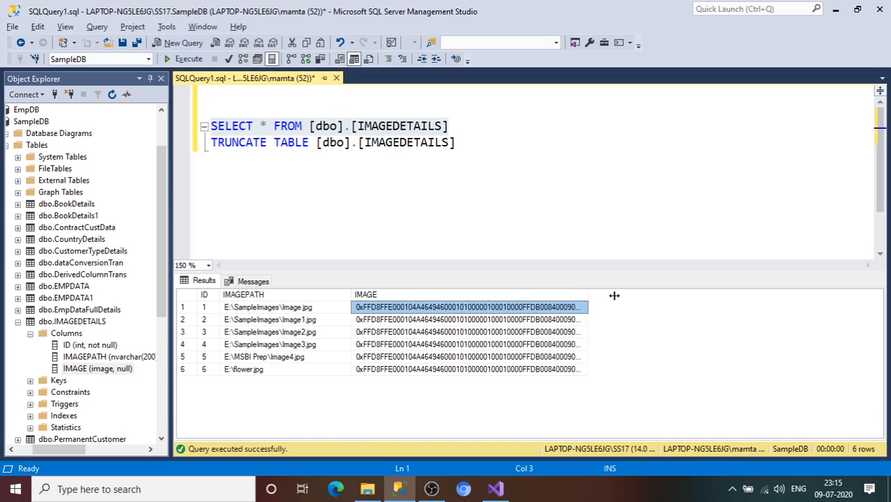
left_click_drag(587, 301, 622, 301)
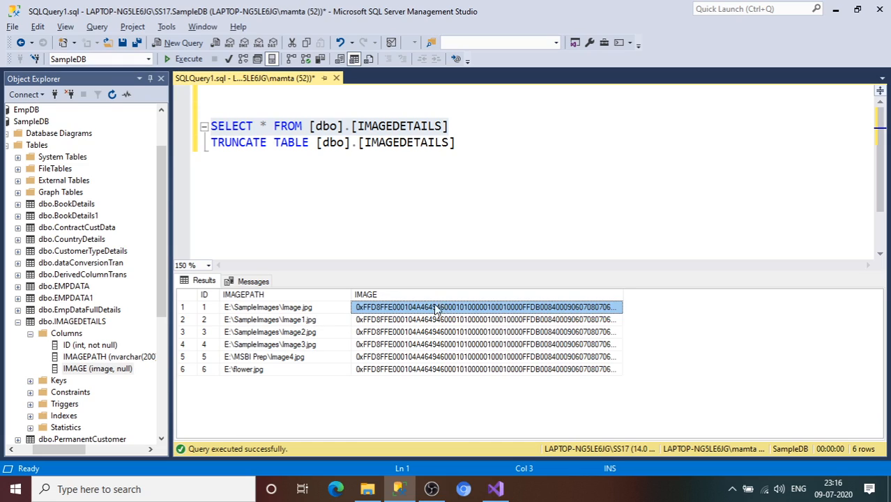
left_click(297, 309)
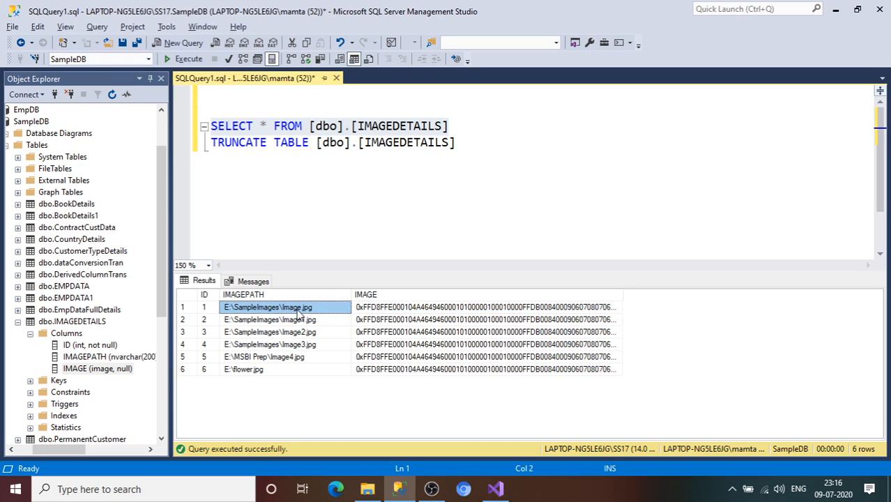
Compare the image paths of rows 2 to 4 with their binary IMAGE data in the query results
left_click(391, 320)
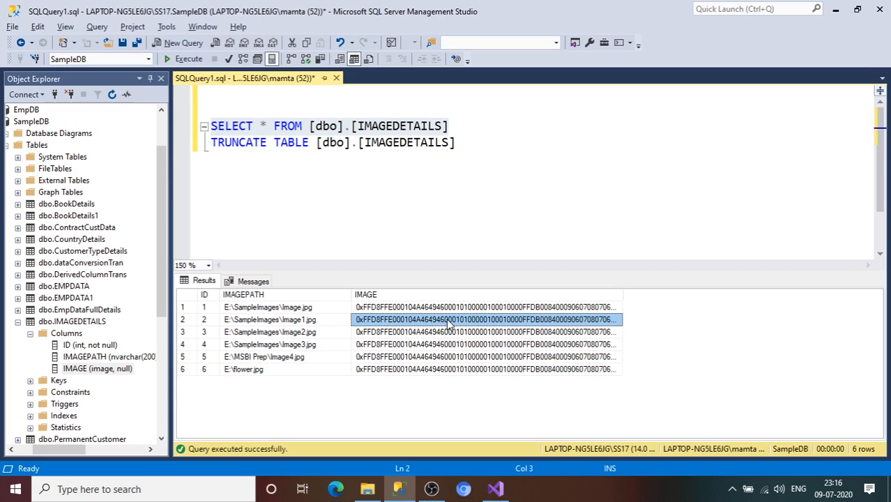
left_click(325, 325)
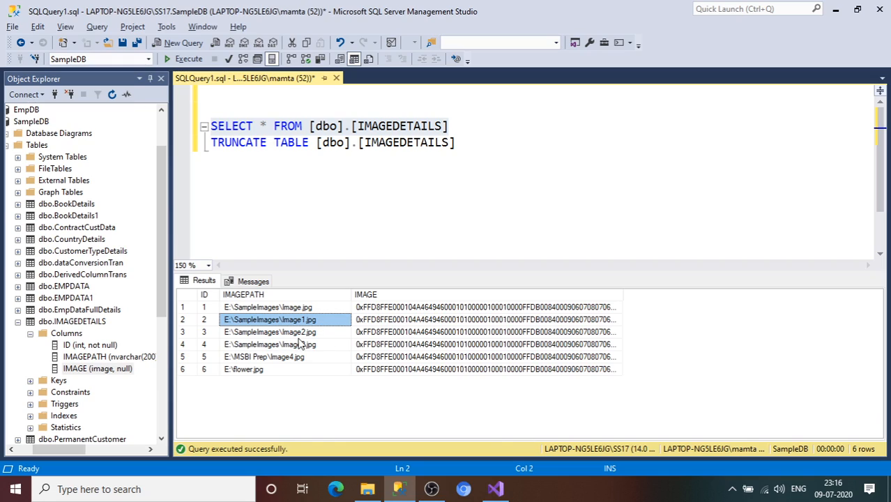
key("Down")
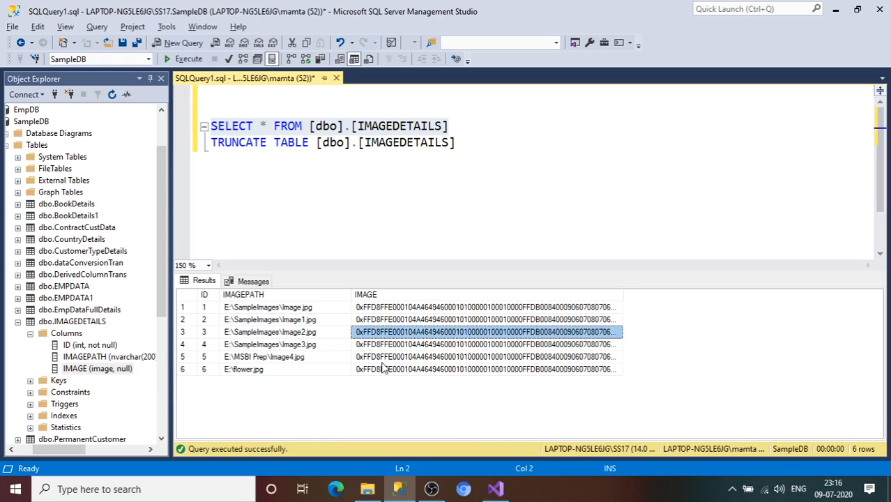
left_click(313, 345)
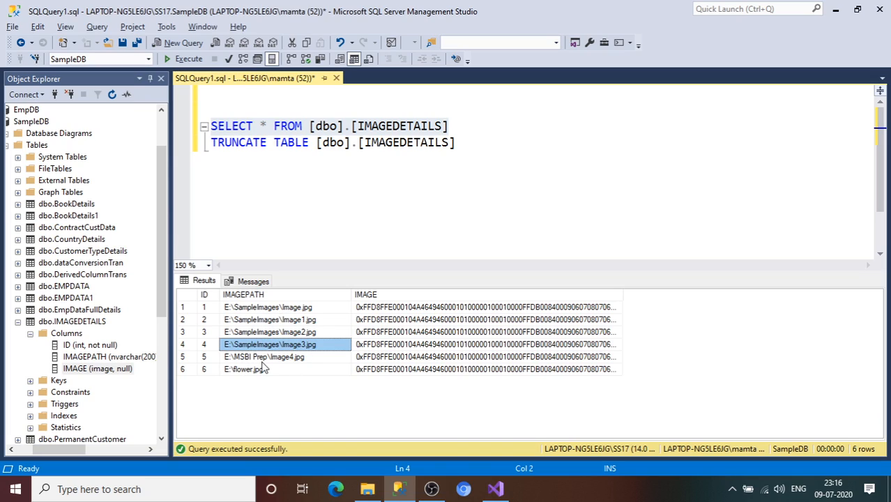
Switch to Visual Studio and add a new SSIS package to Integration Services Project2
key("alt+Tab")
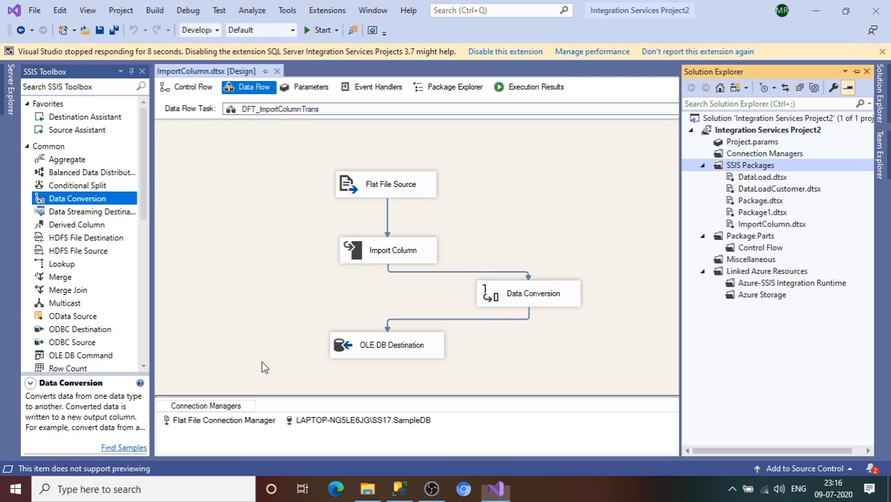
right_click(731, 169)
left_click(734, 175)
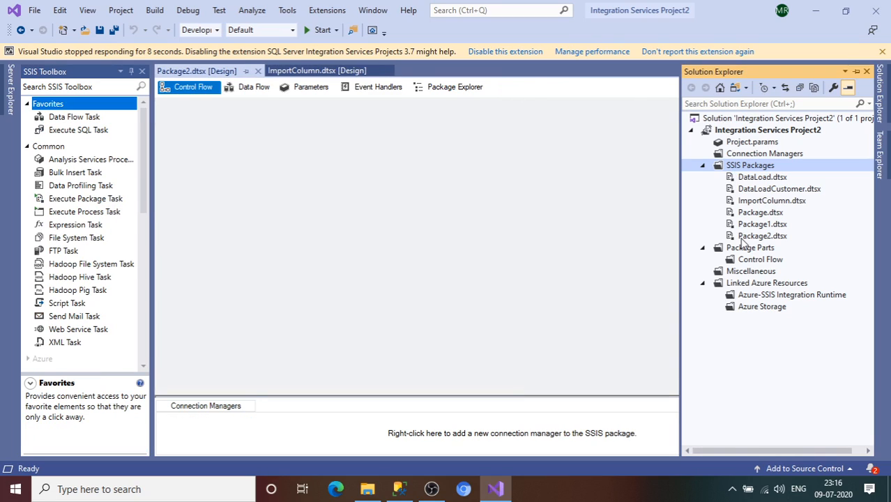
Rename the new package Package2.dtsx as ExportColumnTran.dtsx and accept reloading all externally changed files
left_click(762, 237)
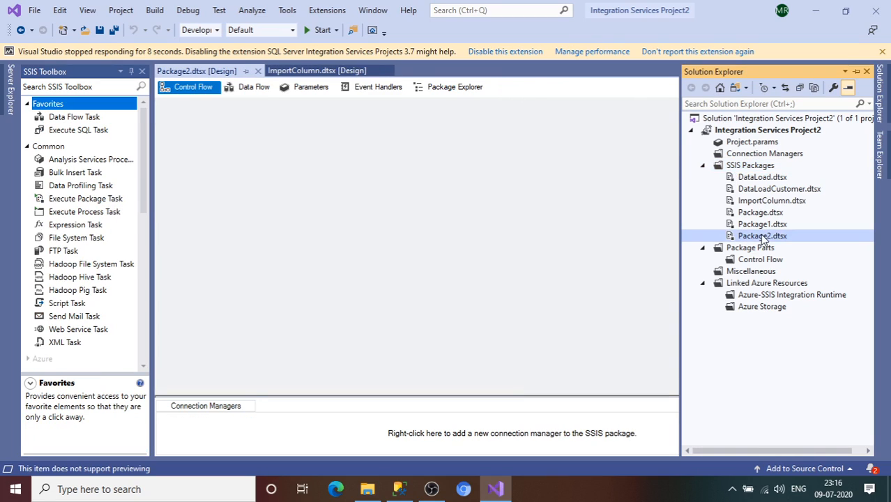
right_click(762, 237)
left_click(695, 446)
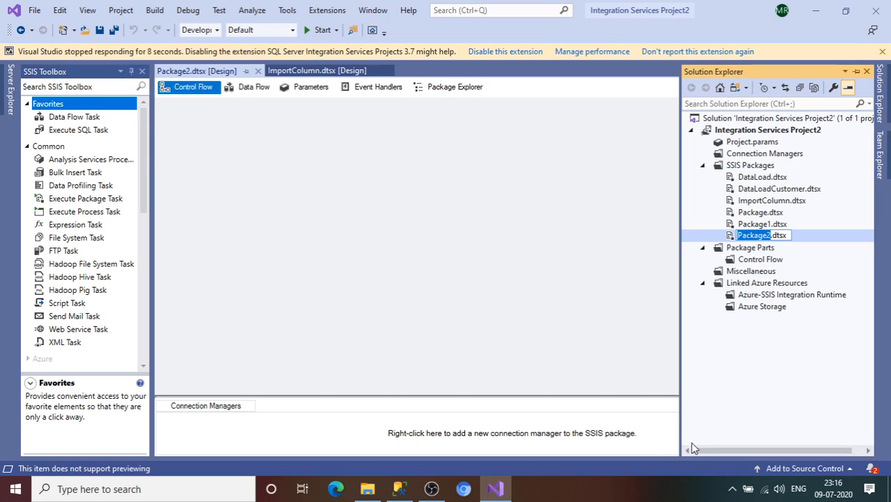
type("x")
key("BackSpace")
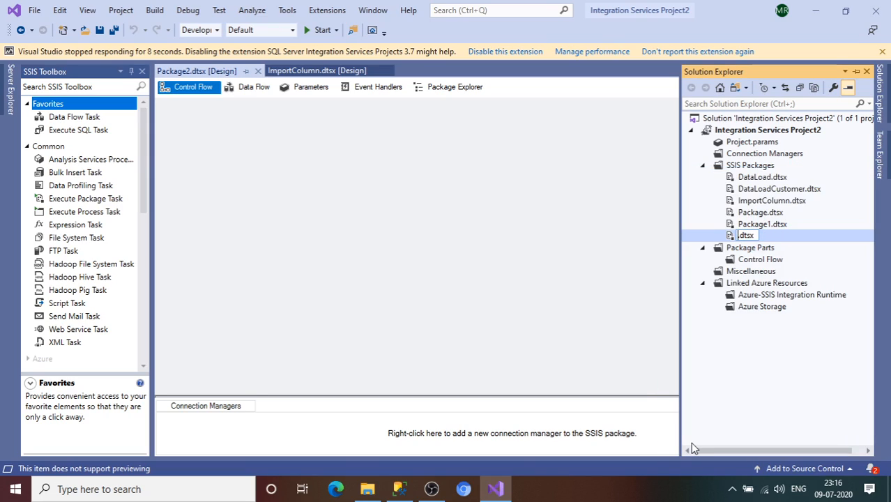
type("Export")
type("ColumnTra")
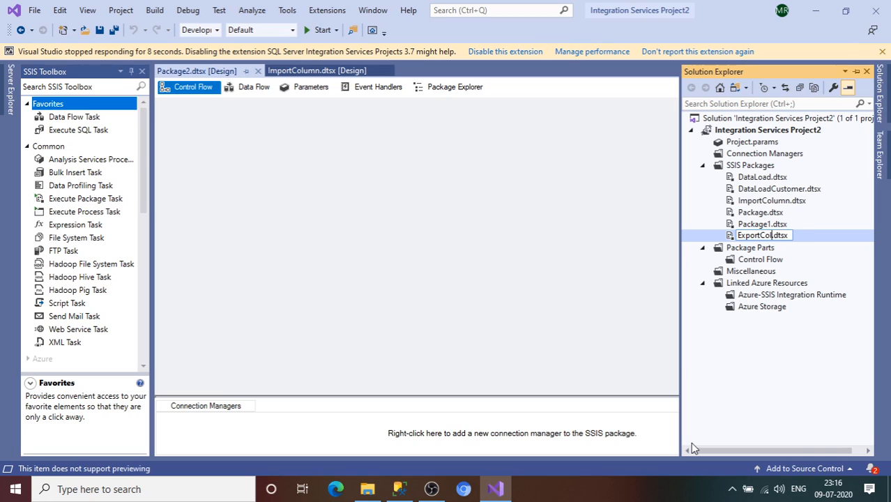
type("n")
key("Return")
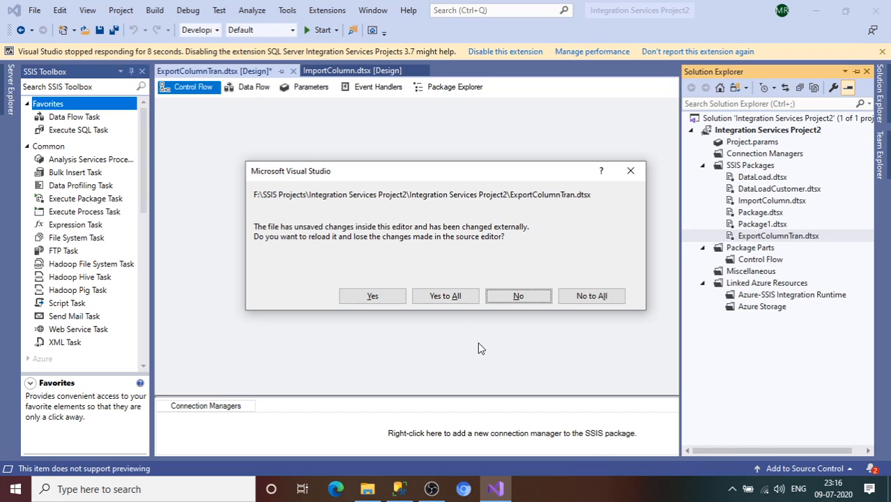
left_click(446, 299)
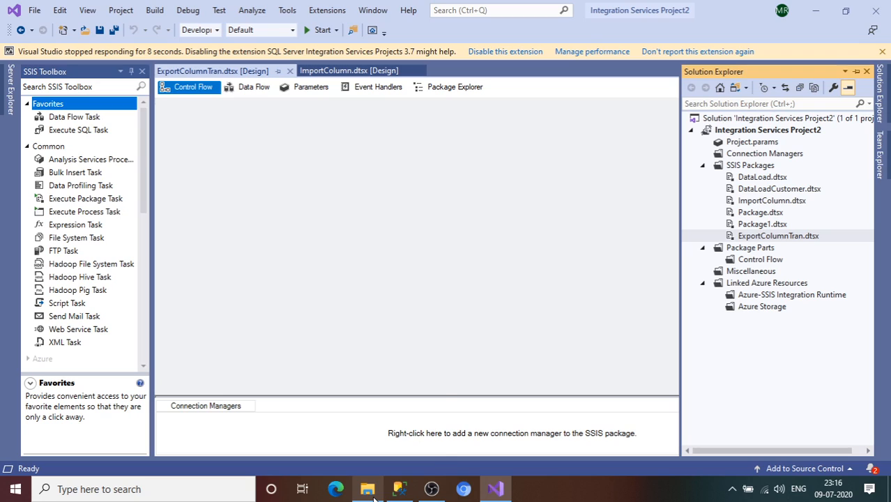
Switch to the SampleImages folder in File Explorer and delete all its files, including the four images and LoadImages
mouse_move(373, 491)
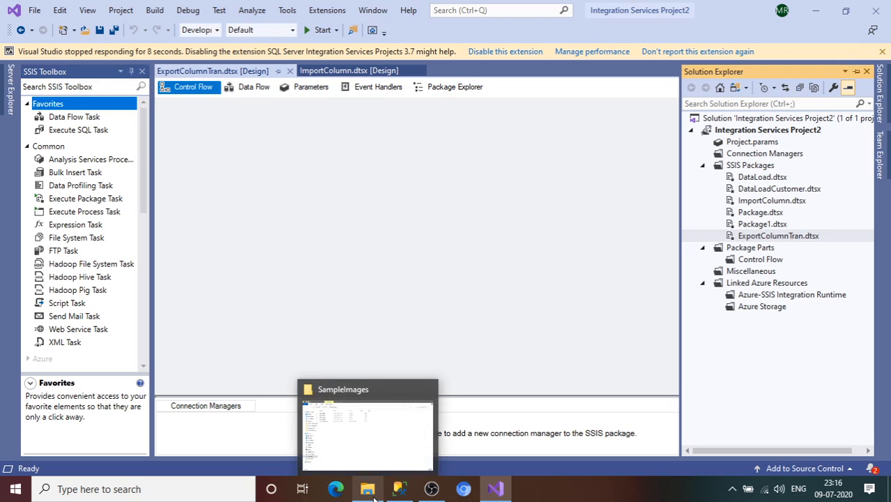
left_click(336, 446)
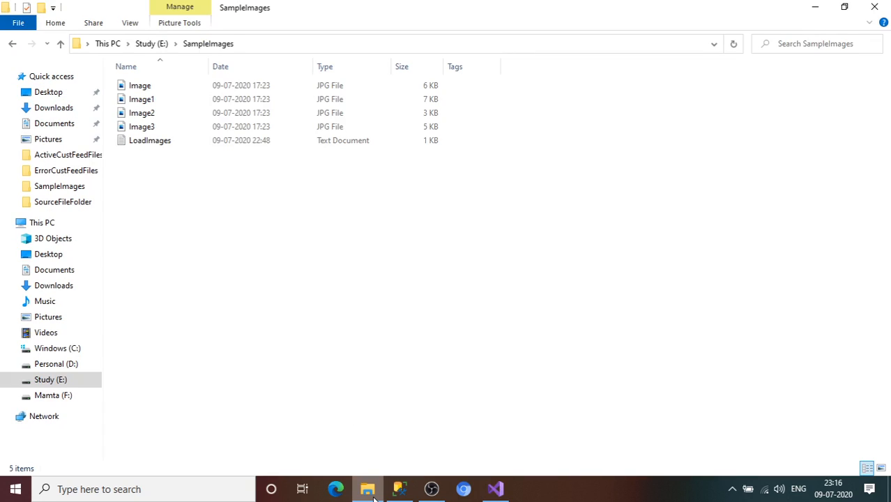
left_click(146, 90)
key("shift+Down")
key("shift+Down")
key("shift+Down")
key("shift+Down")
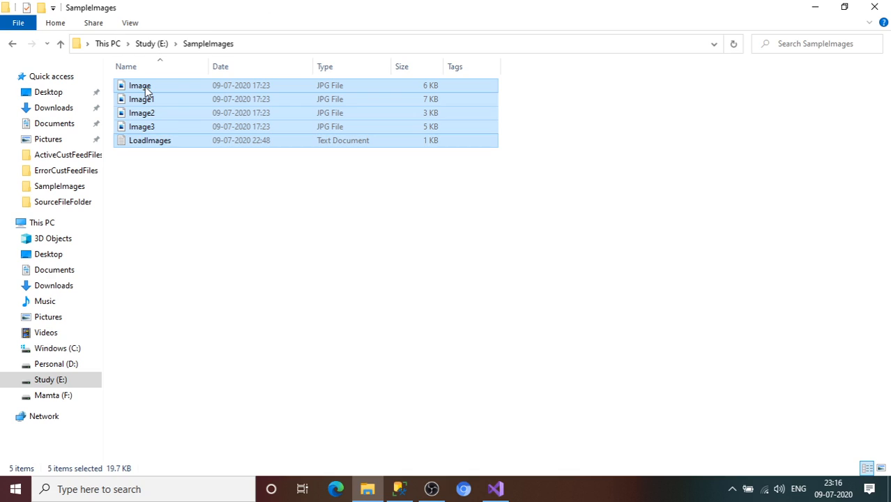
key("Delete")
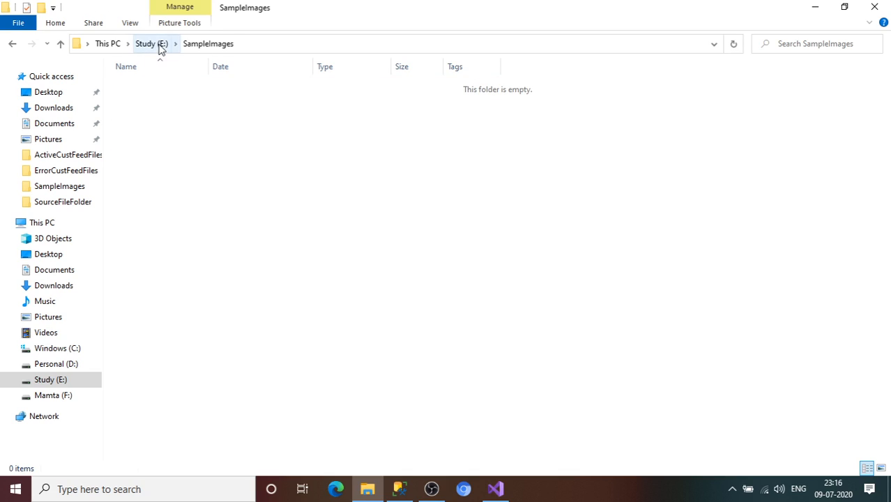
Delete the Image4 JPG file from the MSBI Prep folder on the Study (E:) drive
left_click(149, 43)
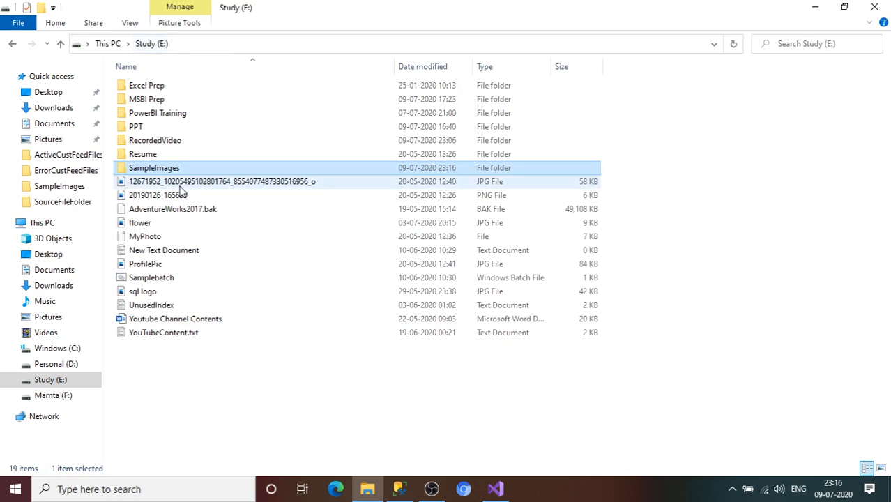
left_click(145, 102)
double_click(146, 102)
left_click(155, 126)
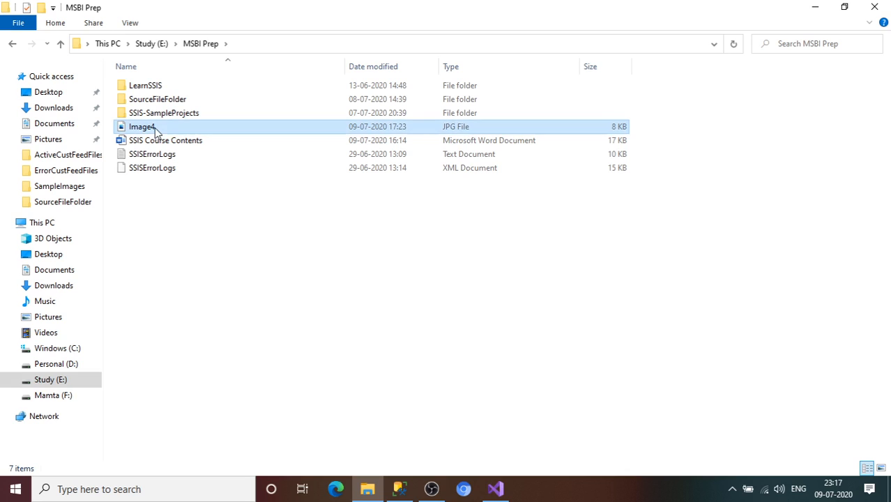
key("Delete")
Delete the flower JPG file from the root of the Study (E:) drive
left_click(160, 43)
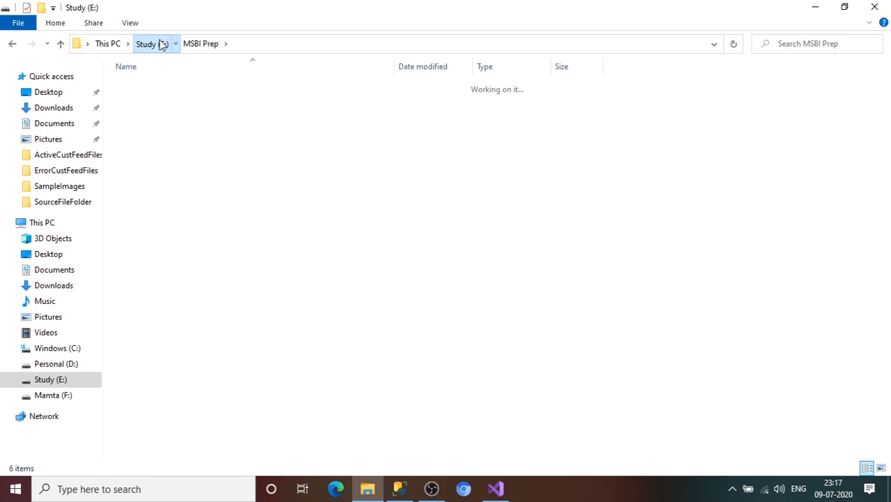
left_click(139, 224)
key("Delete")
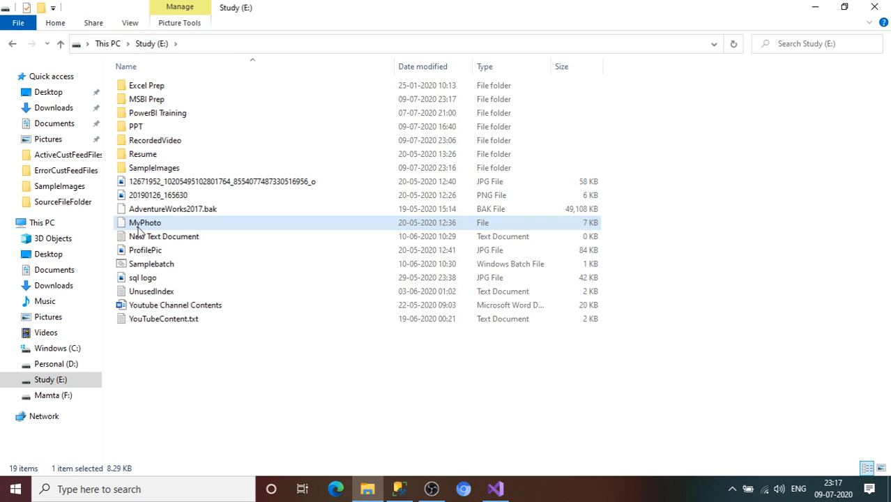
Switch back to Visual Studio, add a Data Flow Task to the ExportColumnTran control flow and name it DFT_ExportColum
left_click(496, 490)
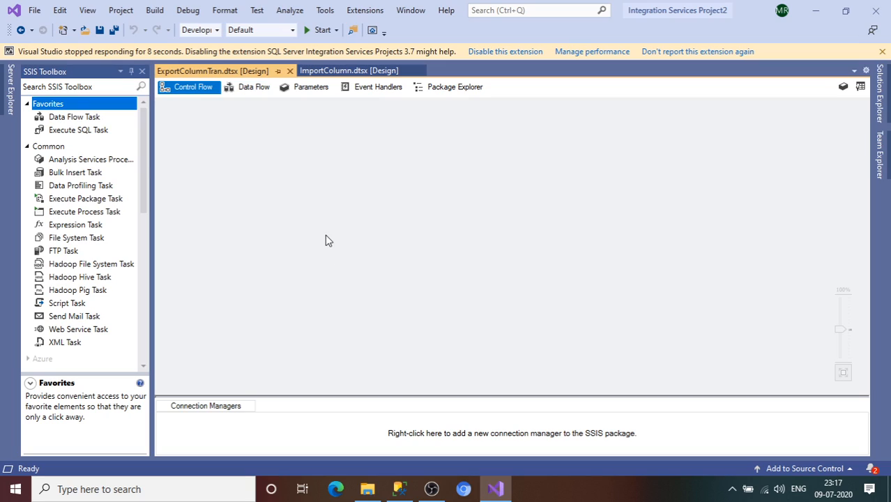
left_click_drag(89, 118, 325, 165)
left_click(378, 175)
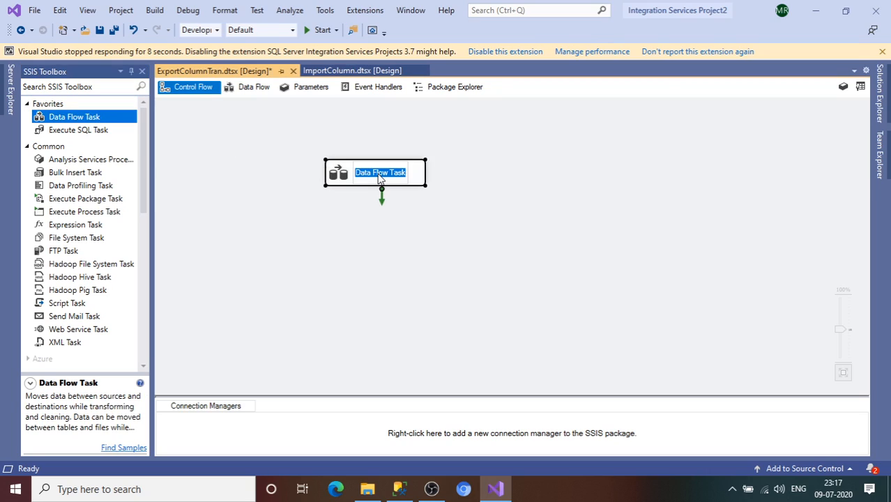
type("DFT_")
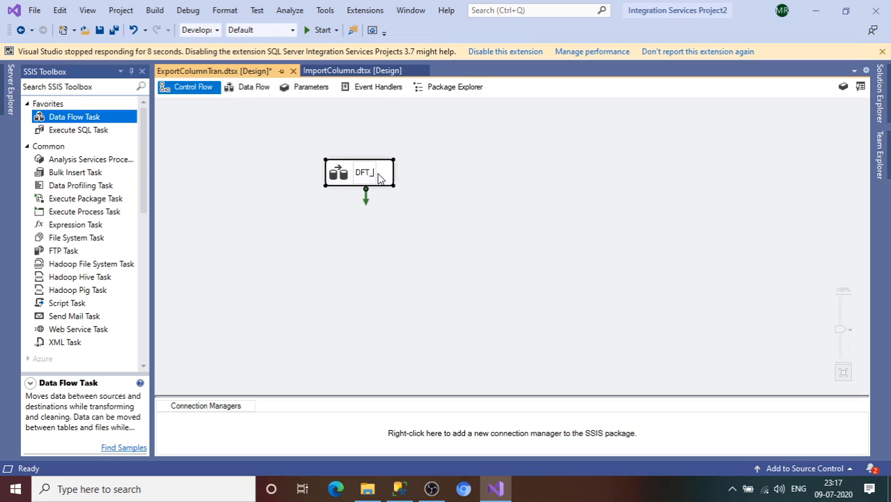
type("ExportC")
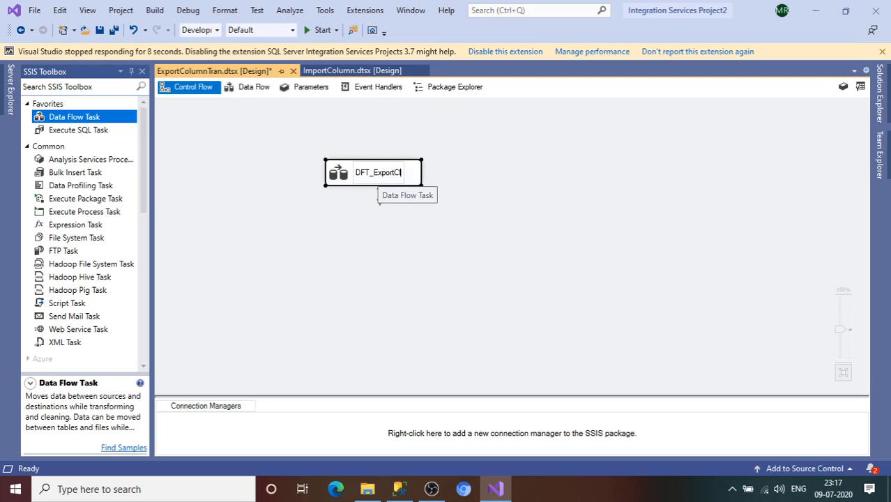
type("olum")
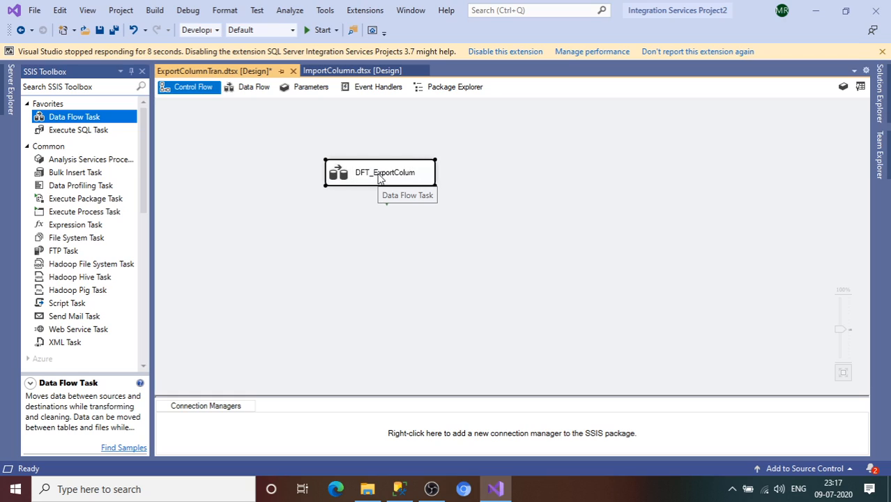
Open the DFT_ExportColum data flow and add an OLE DB Source to it
double_click(423, 176)
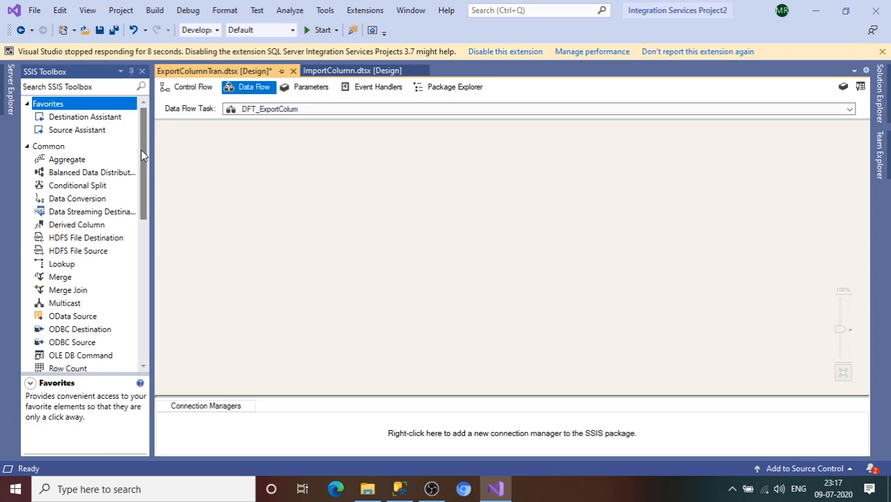
left_click_drag(141, 150, 143, 297)
left_click(30, 347)
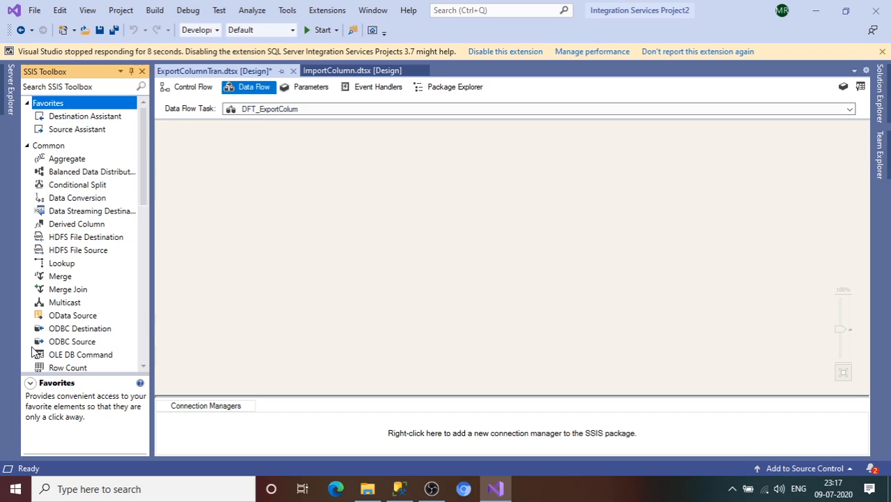
left_click(81, 334)
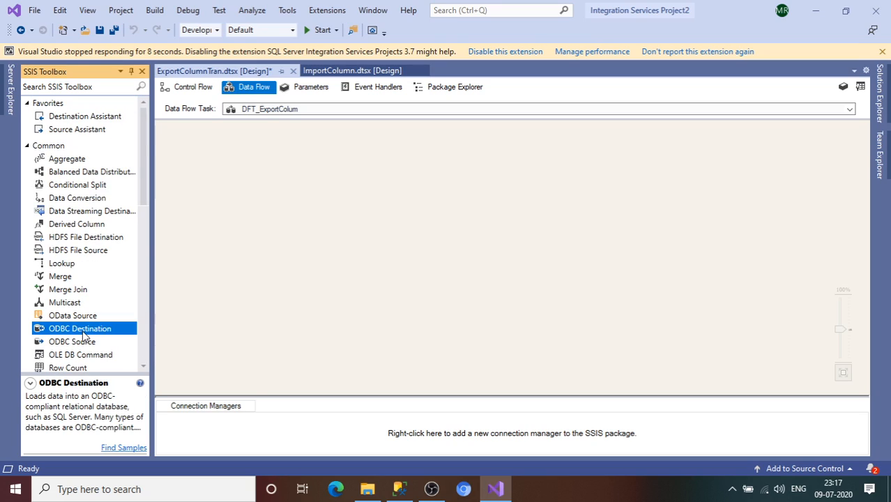
double_click(43, 146)
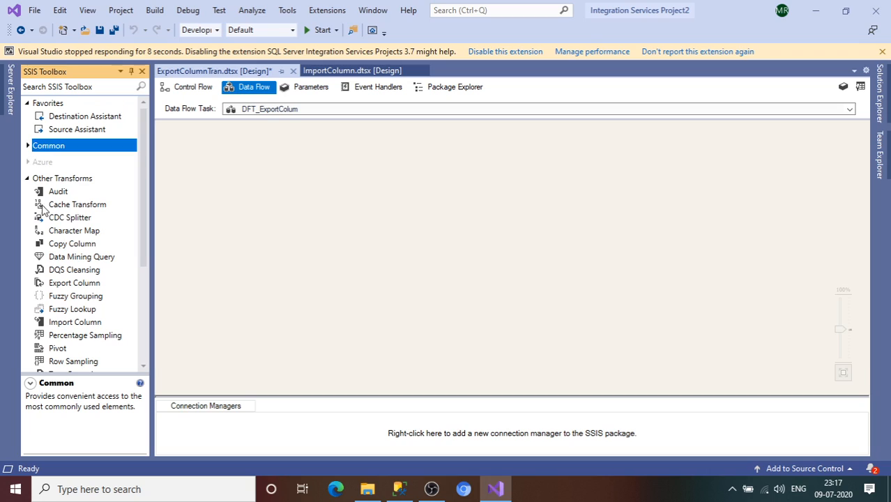
left_click(28, 179)
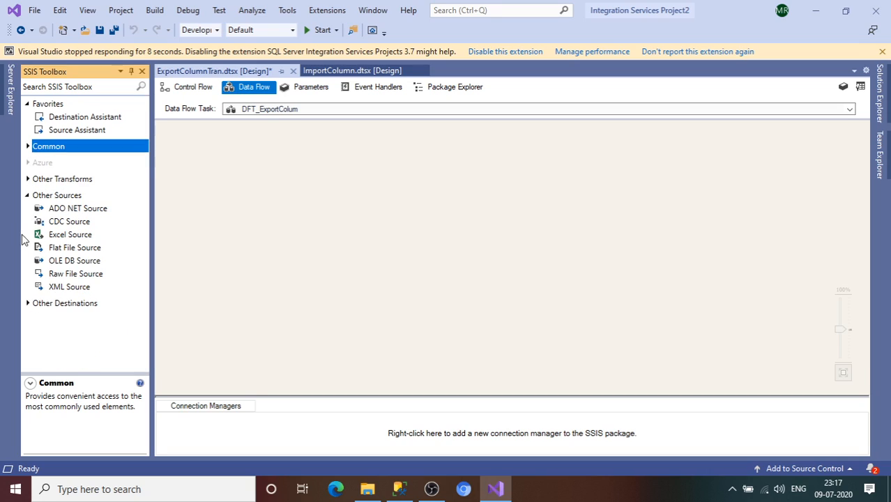
left_click_drag(73, 265, 269, 181)
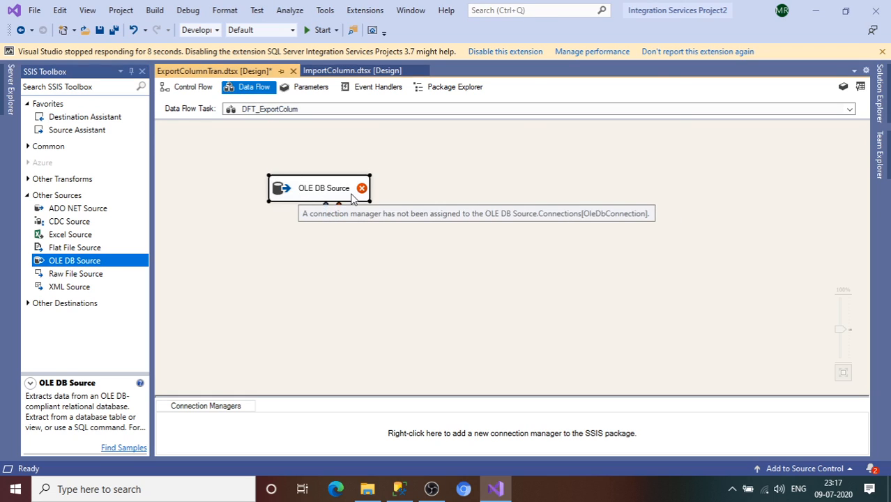
Configure the OLE DB Source with the LAPTOP-NG5LE6JG\SS17.SampleDB connection and the [dbo].[IMAGEDETAILS] table
double_click(352, 199)
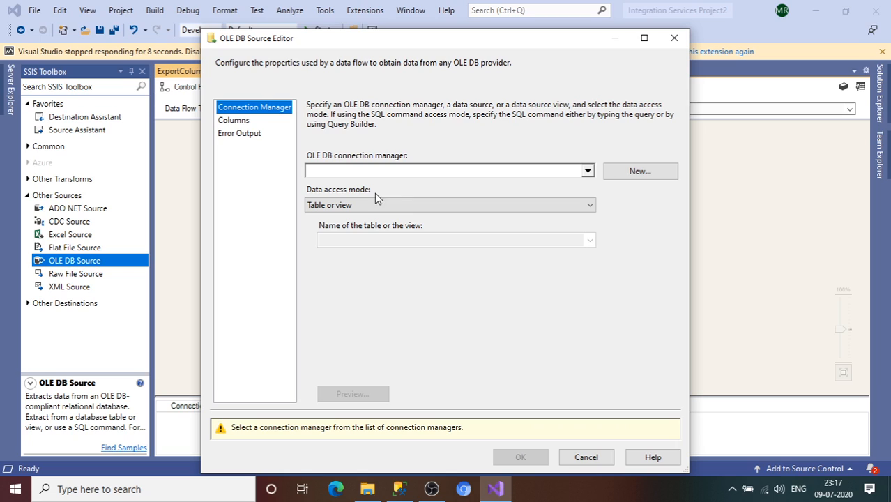
left_click(638, 172)
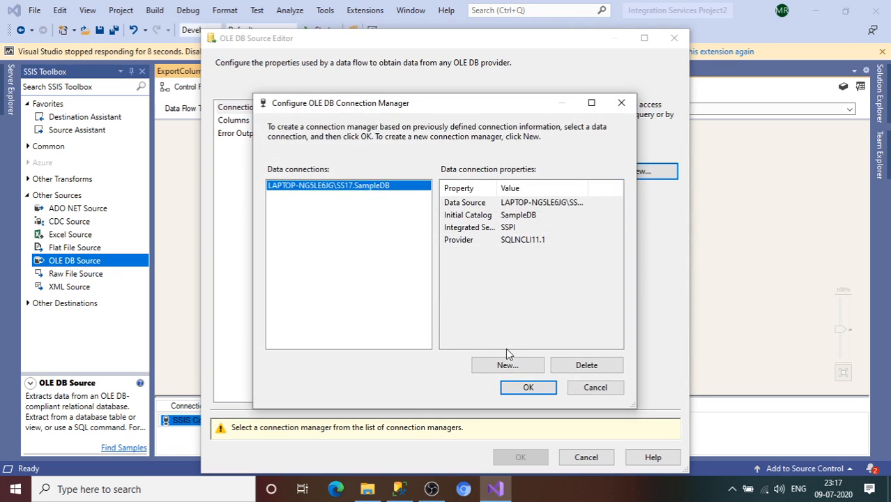
left_click(527, 386)
left_click(566, 240)
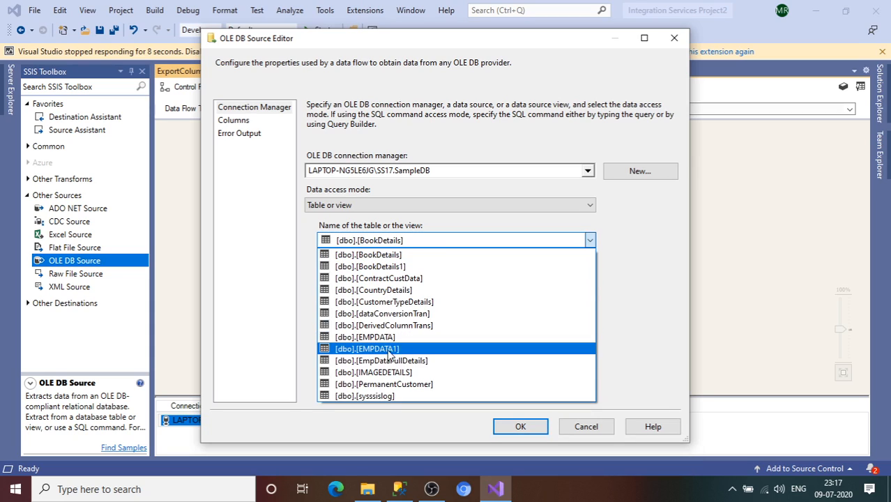
left_click(398, 375)
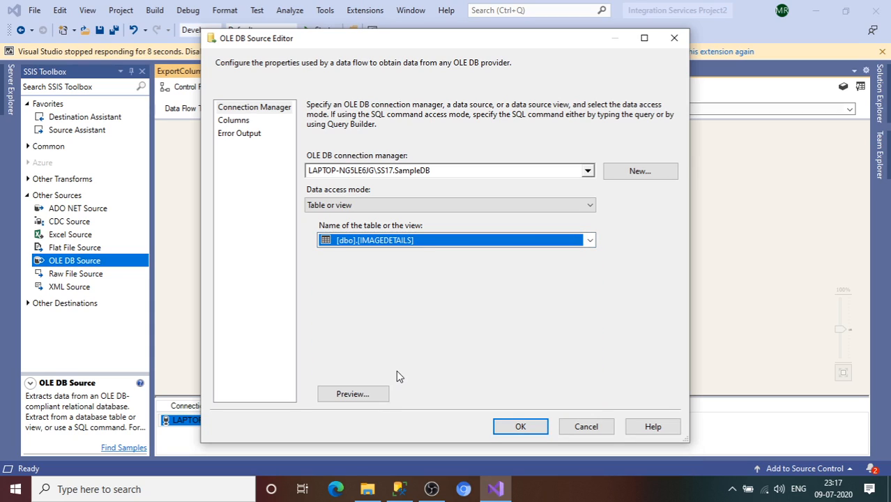
Preview the rows of [dbo].[IMAGEDETAILS], review the source columns and accept the OLE DB Source configuration
left_click(366, 396)
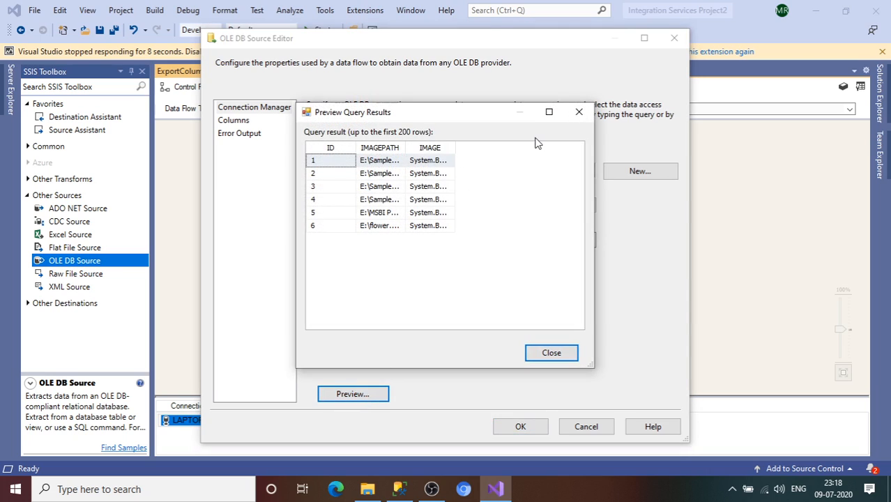
left_click(579, 112)
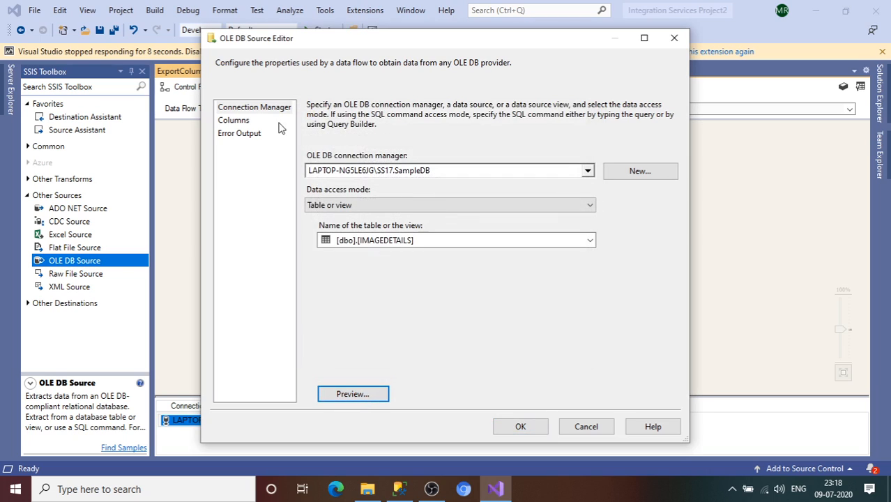
left_click(233, 121)
left_click(500, 430)
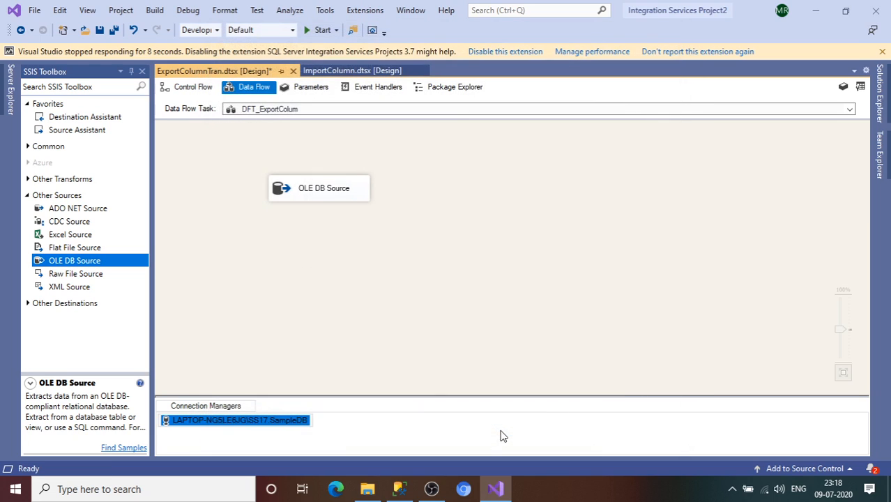
Add an Export Column transformation below the OLE DB Source and connect the source's output to it
left_click_drag(340, 192, 397, 190)
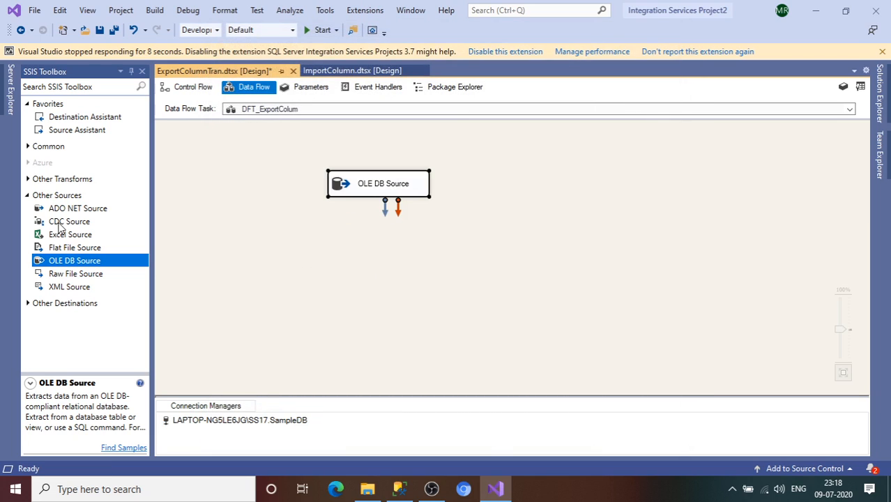
left_click(28, 180)
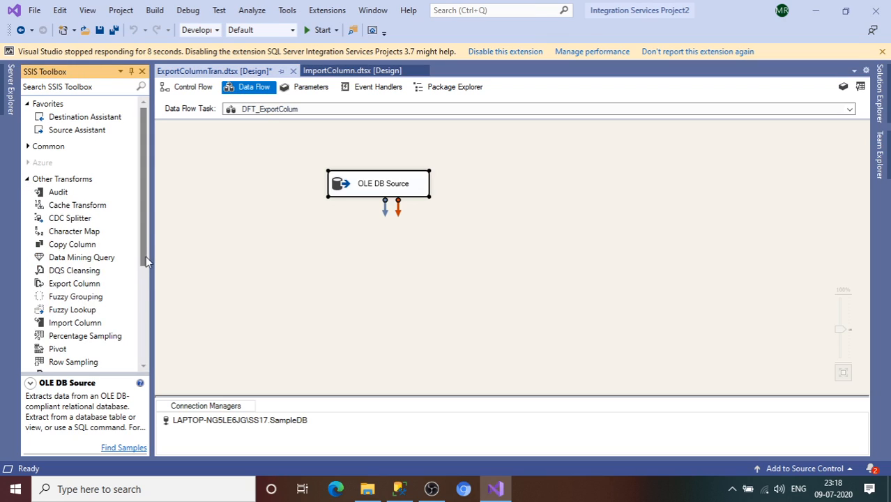
left_click_drag(70, 284, 284, 292)
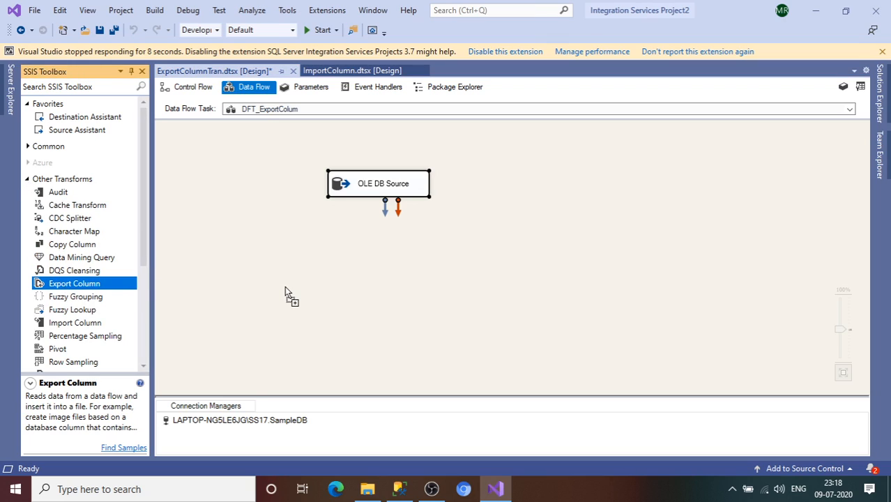
left_click_drag(357, 226, 401, 255)
left_click(370, 187)
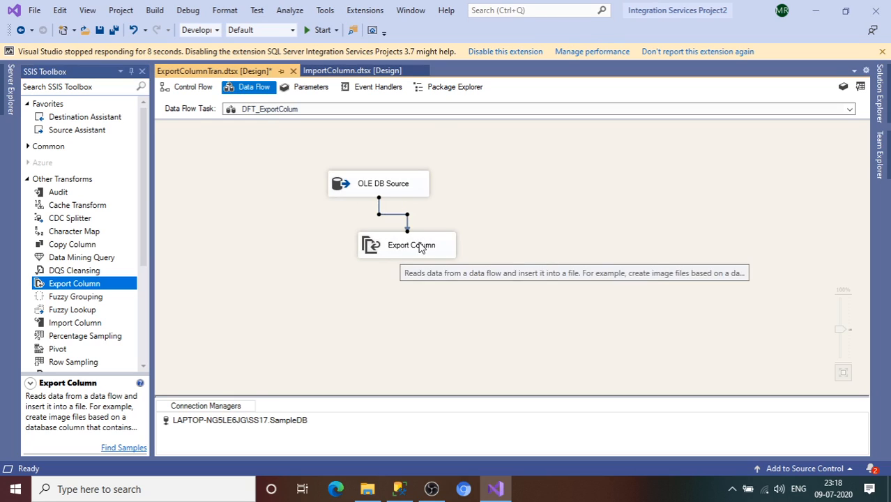
Configure the Export Column transformation with IMAGE as the extract column and IMAGEPATH as the file path column
left_click(419, 248)
double_click(420, 248)
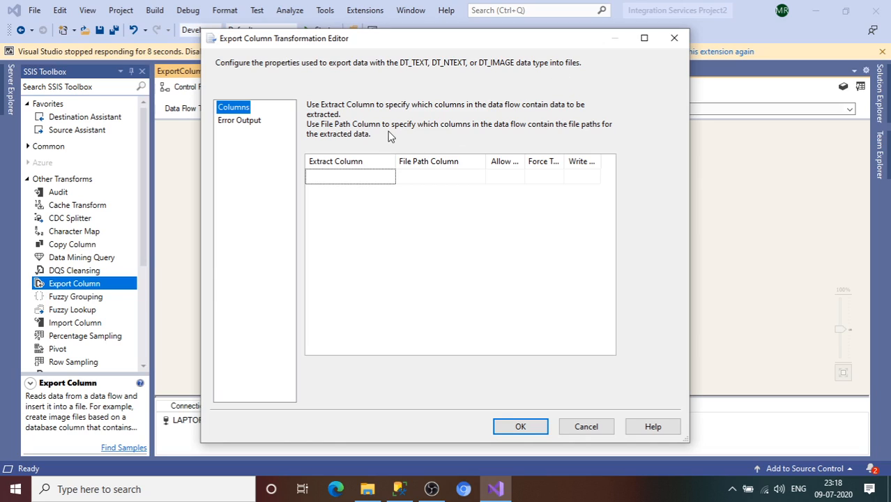
left_click(358, 178)
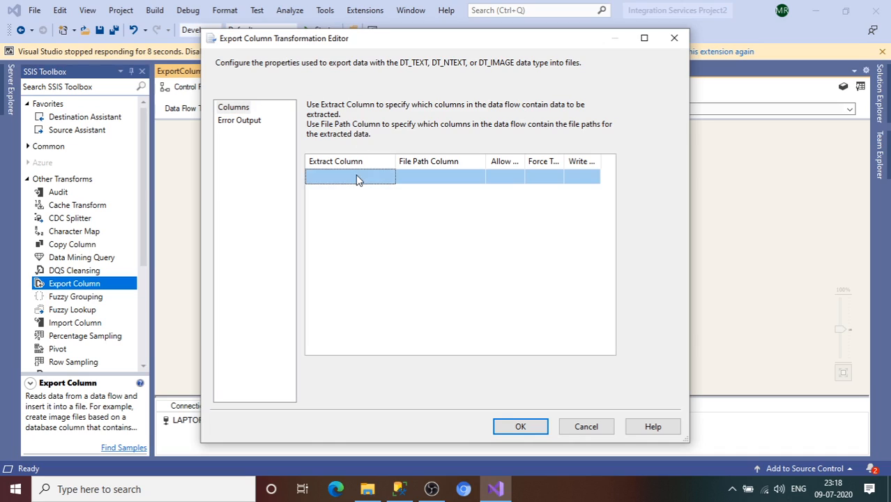
left_click(346, 194)
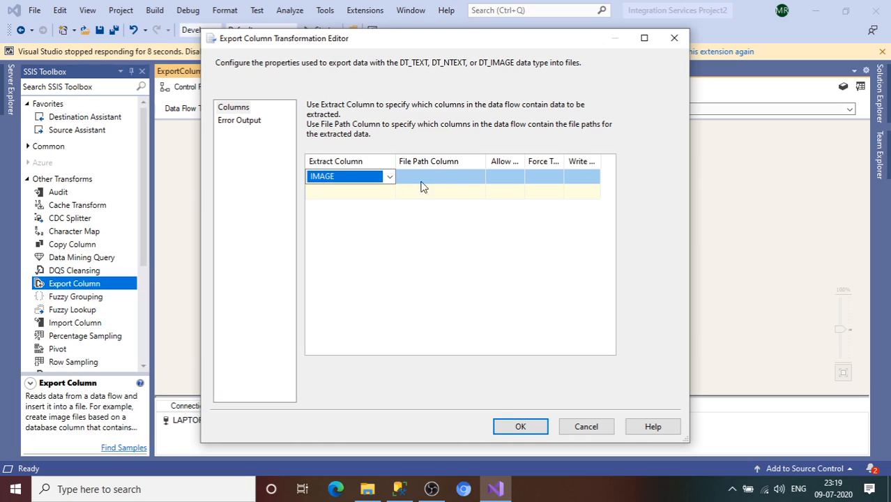
left_click(447, 175)
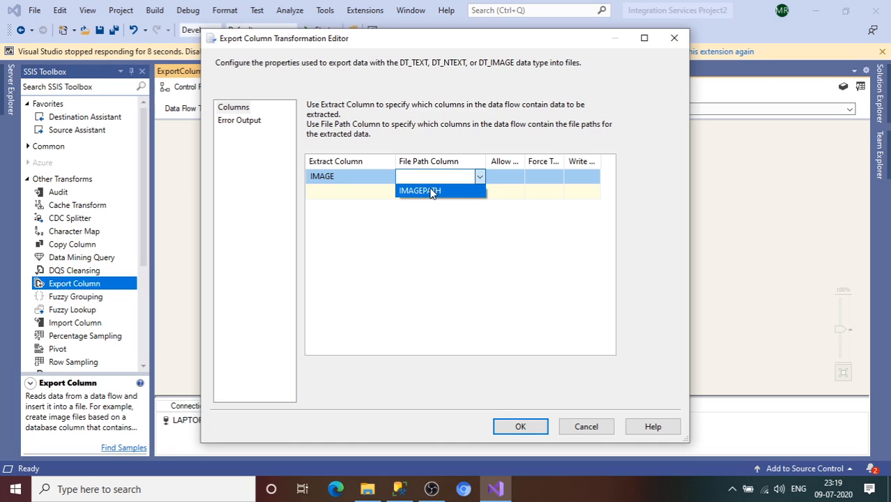
left_click(432, 192)
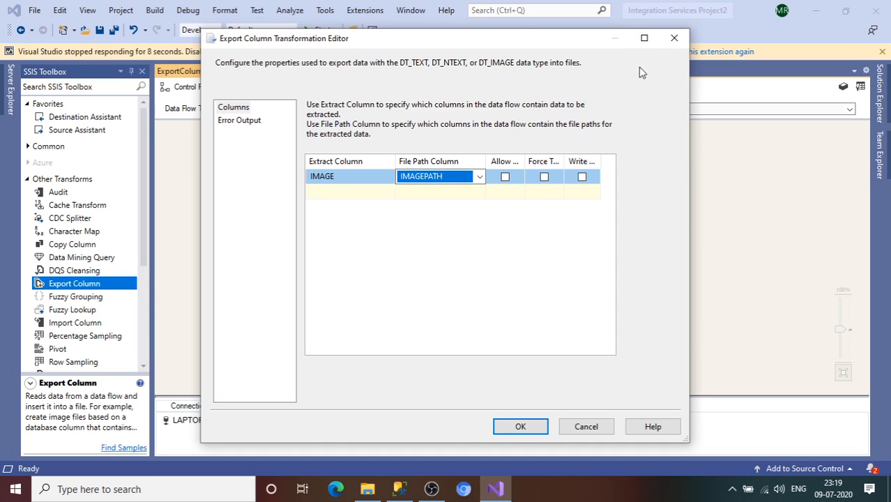
left_click(643, 38)
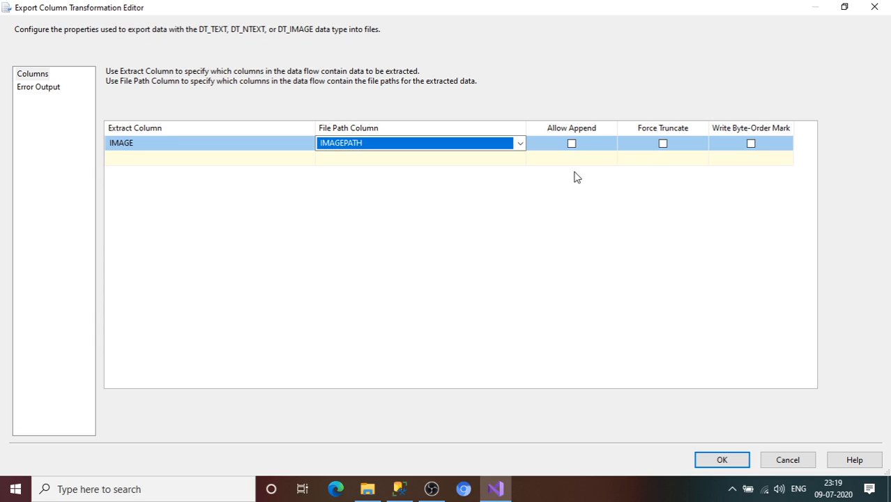
left_click(723, 460)
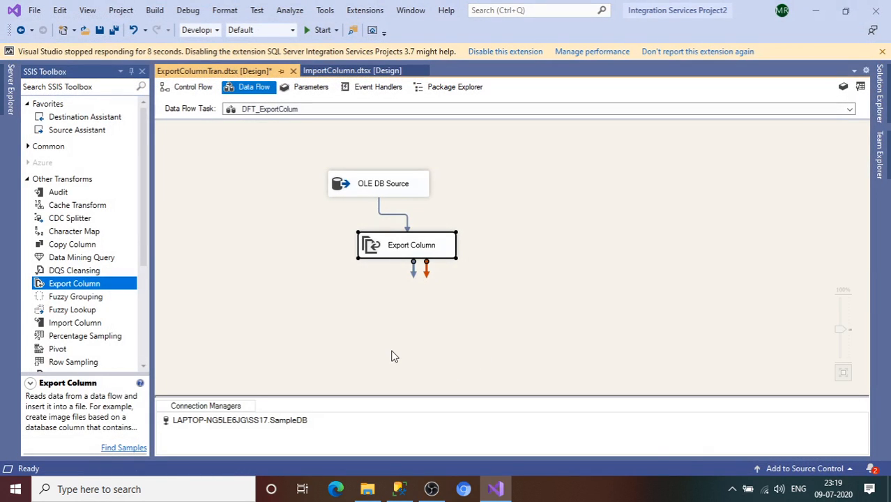
Run the ExportColumnTran package and check for the exported images in File Explorer on Study (E:) and in its SampleImages and MSBI Prep folders
left_click(322, 30)
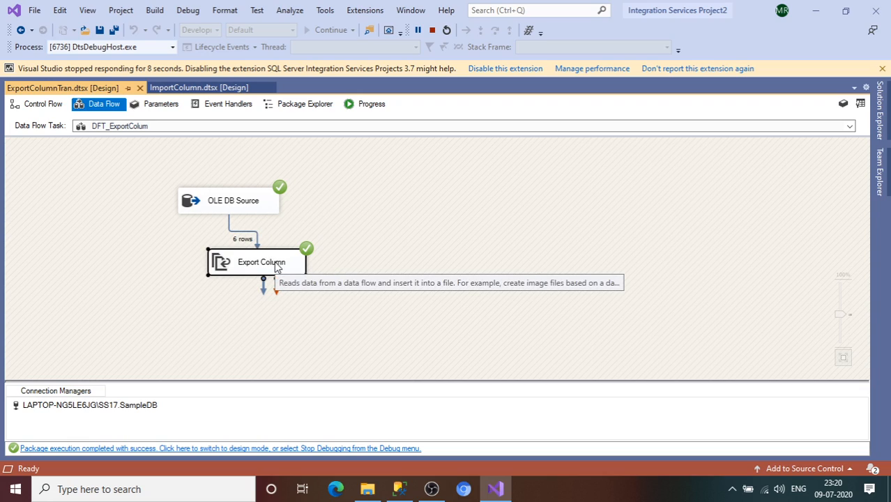
left_click(367, 492)
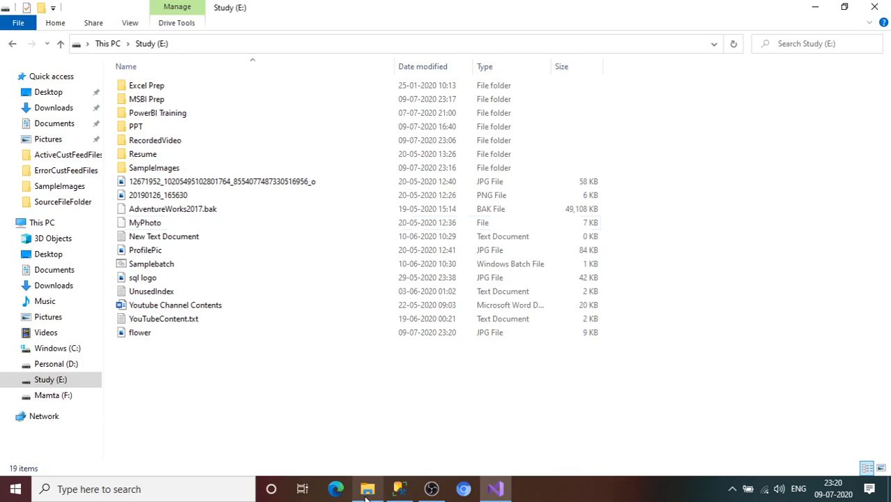
double_click(158, 173)
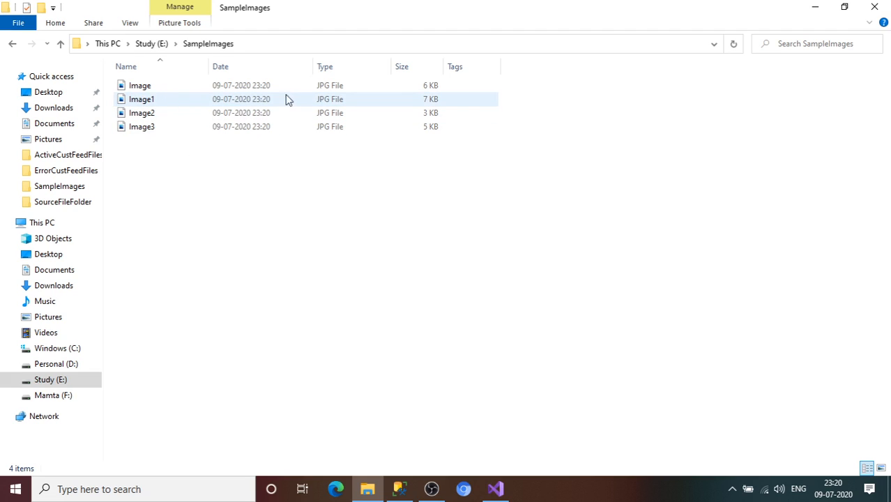
left_click(159, 44)
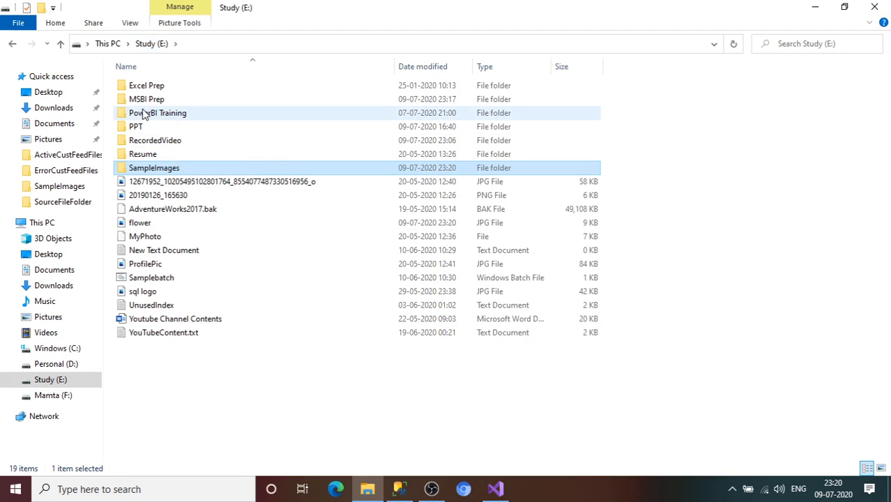
double_click(145, 102)
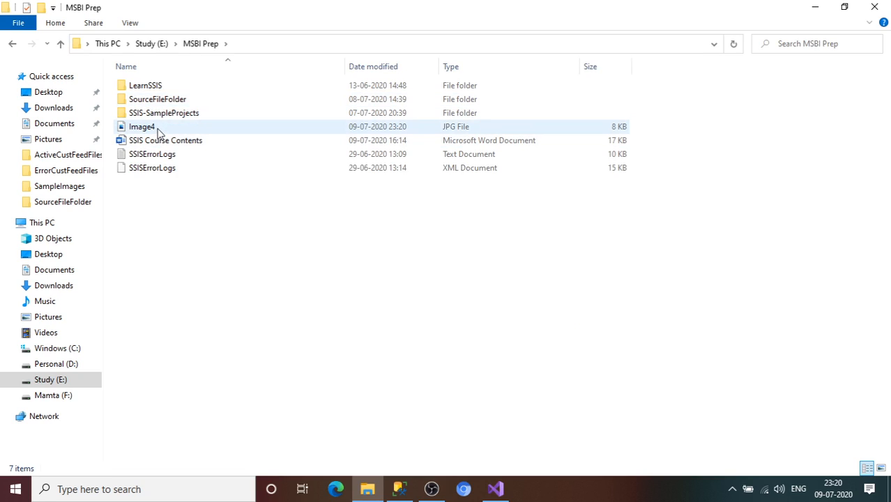
left_click(159, 130)
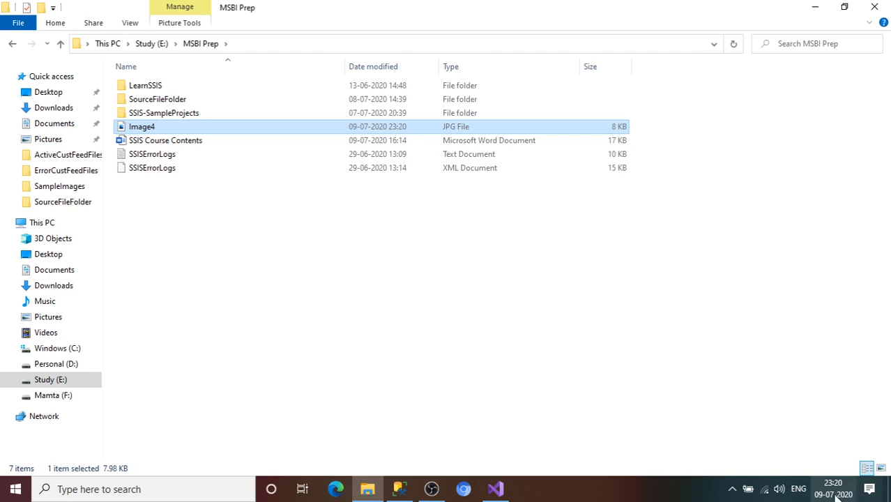
left_click(151, 43)
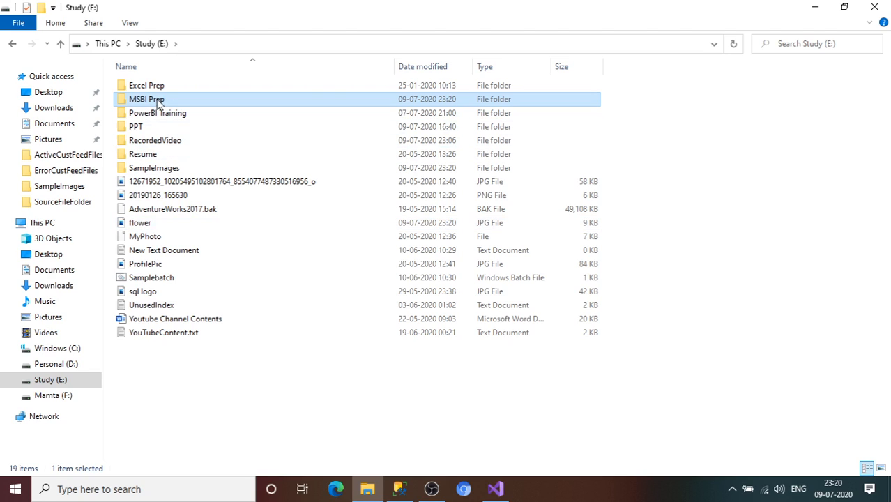
left_click(171, 171)
double_click(170, 171)
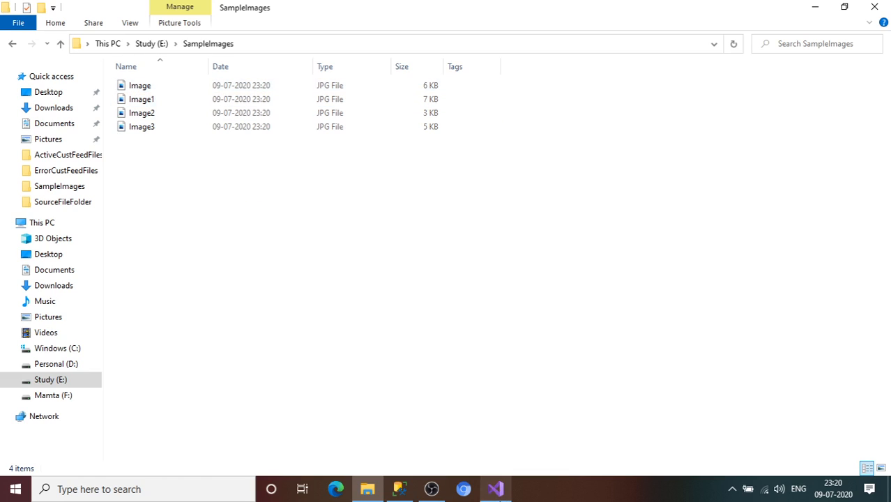
Switch back to Visual Studio and stop debugging the ExportColumnTran package
left_click(495, 489)
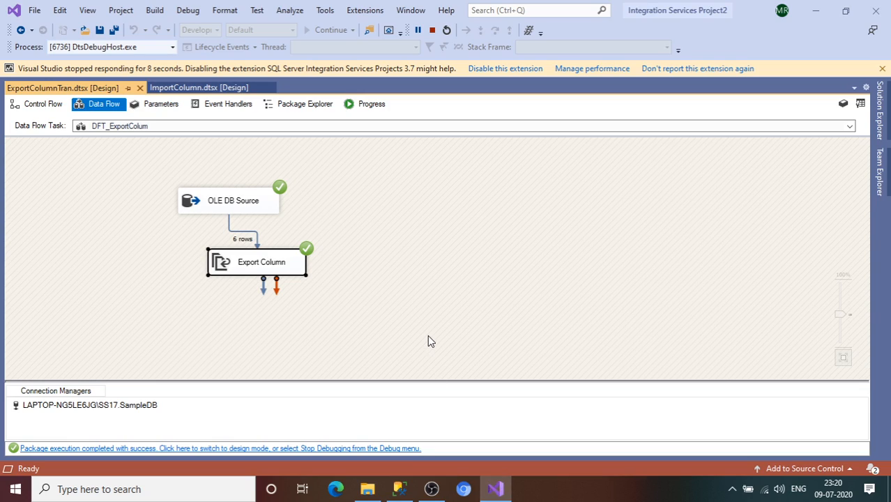
left_click(432, 30)
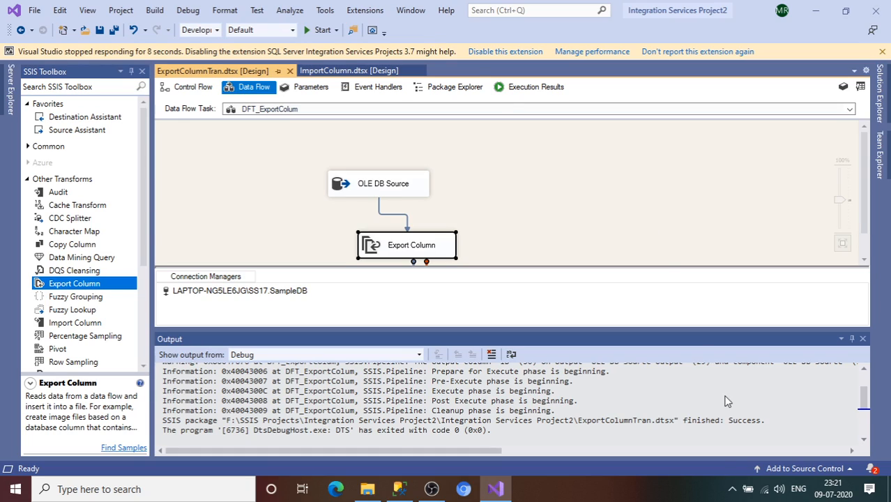
left_click(731, 490)
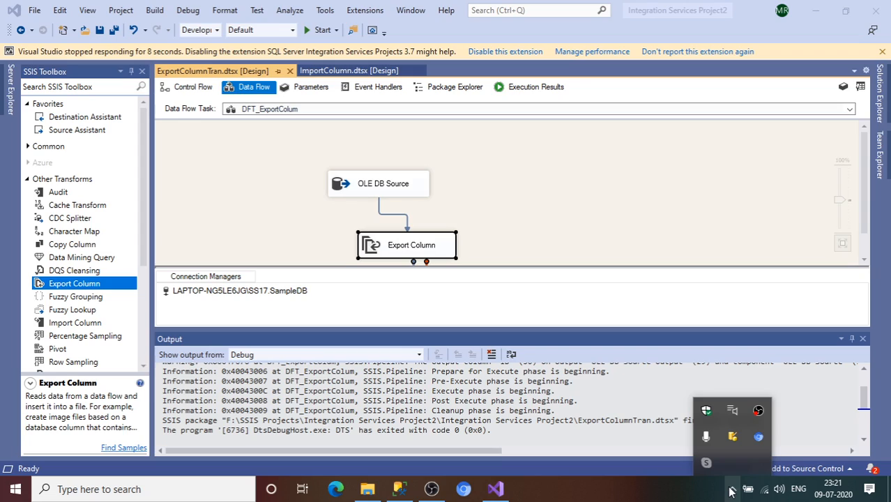